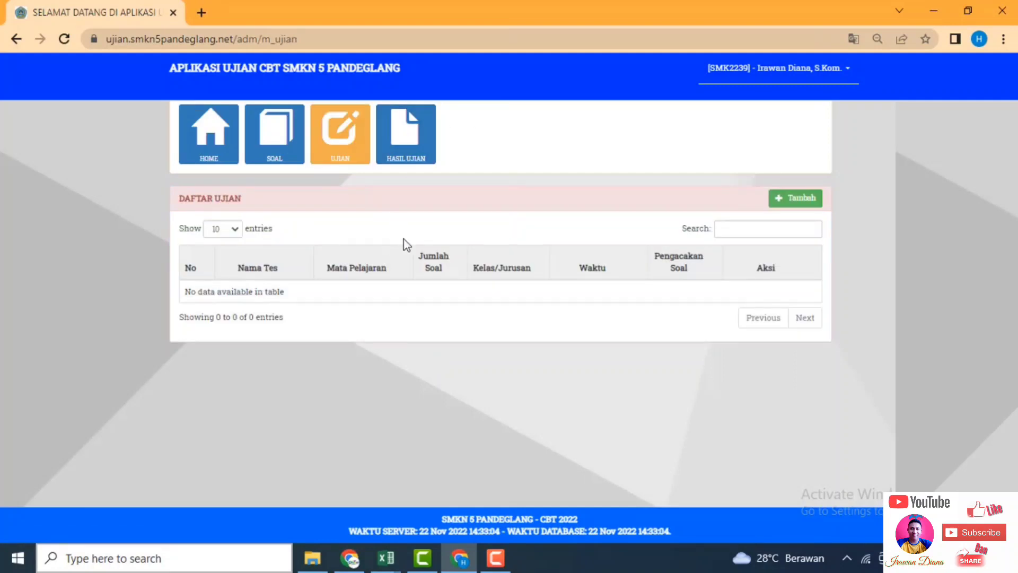
# Open a blank Pengaturan Ujian form with the green Tambah button on the Ujian page.
pyautogui.click(800, 200)
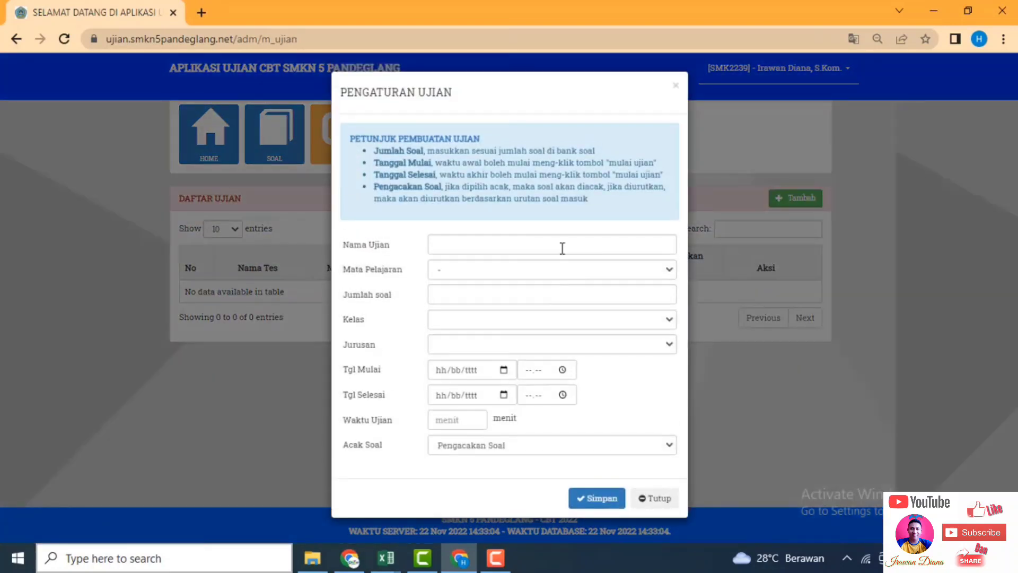
# Name the exam PAS, with subject PRODUK KREATIF KEWIRAUSAHAAN XI RPL and 6 questions.
pyautogui.click(561, 246)
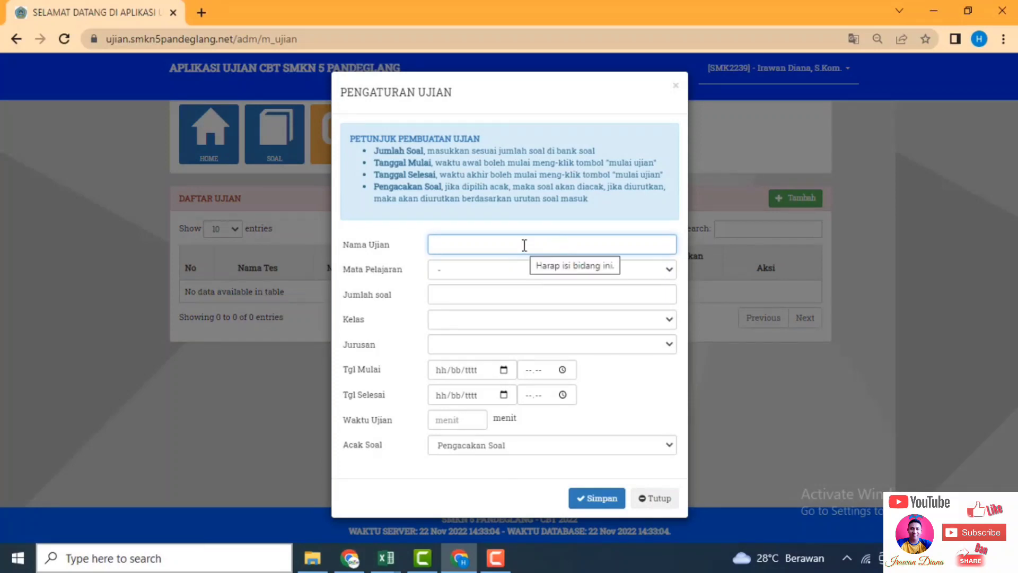
pyautogui.write('PAS')
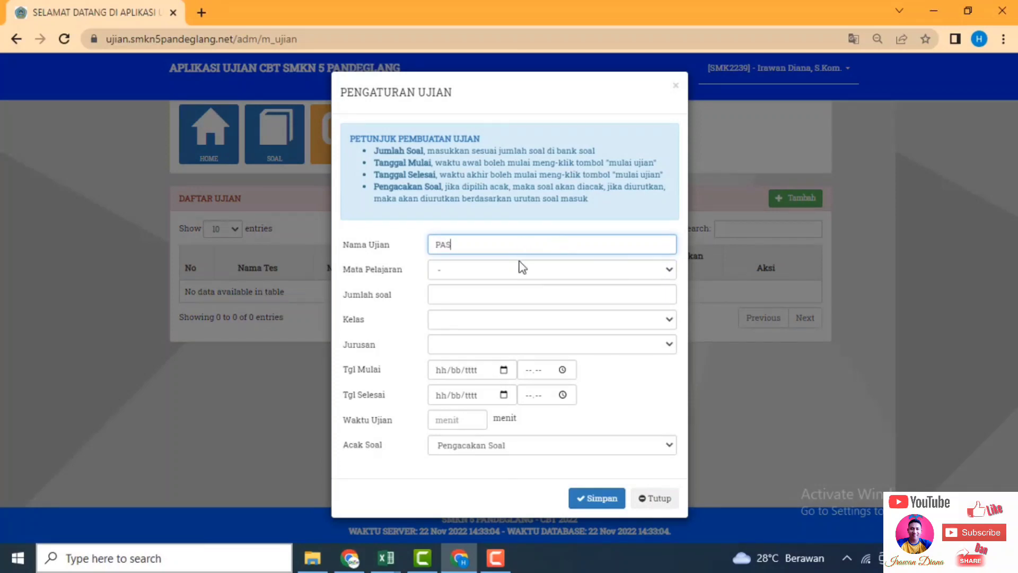
pyautogui.click(517, 268)
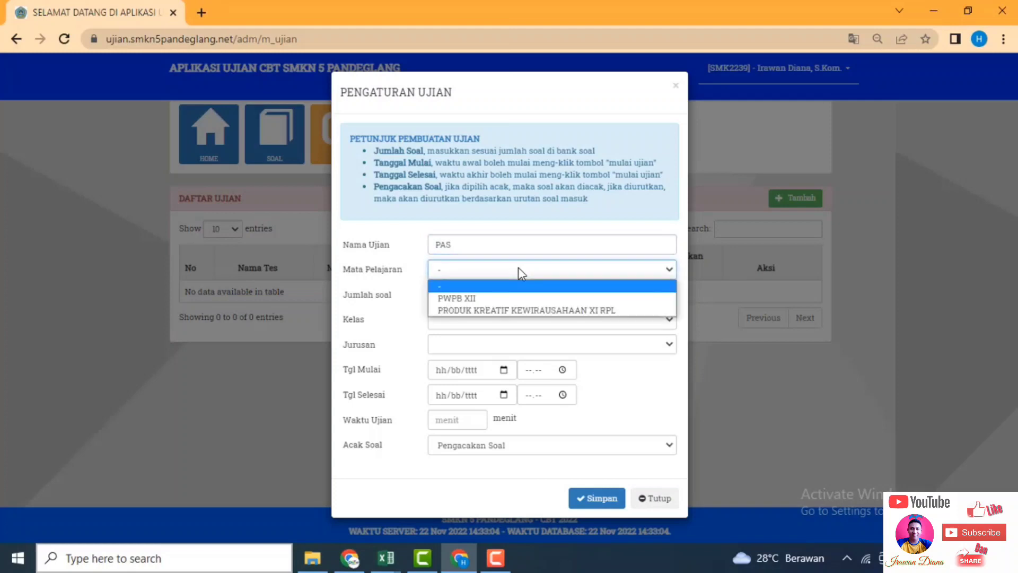
pyautogui.click(515, 311)
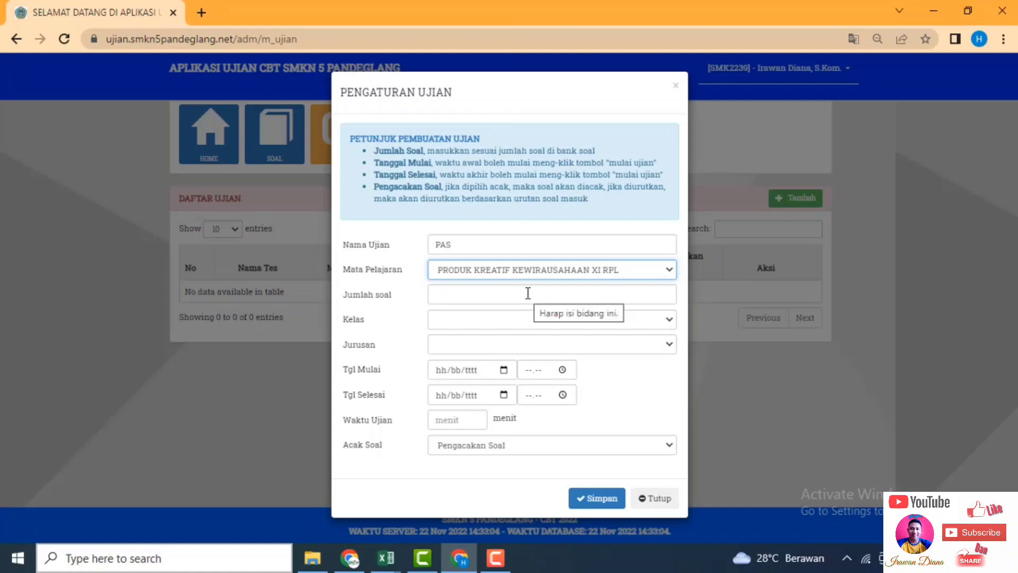
pyautogui.click(528, 293)
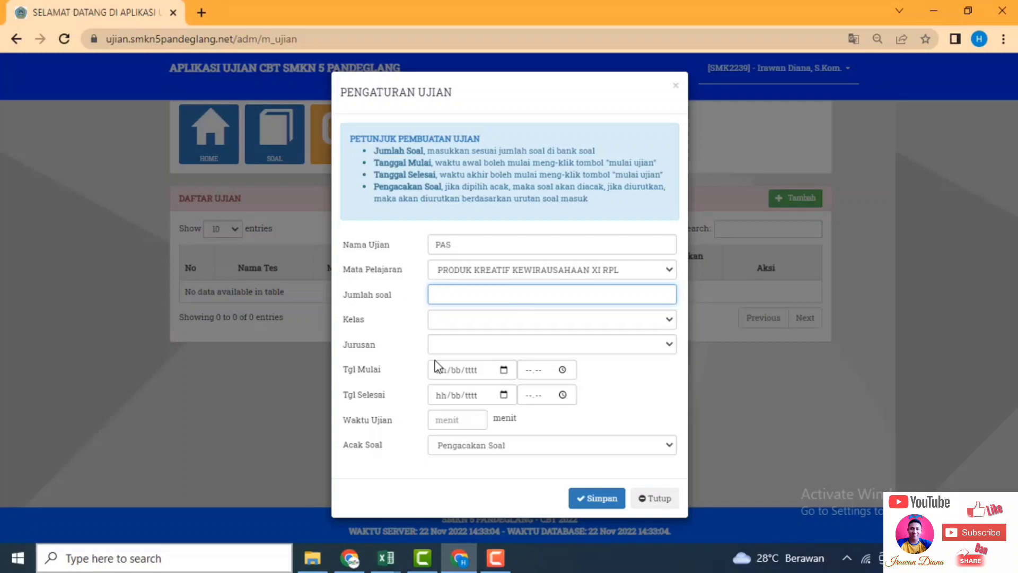
pyautogui.write('6')
# Set the class level to XI and the major to RPL 1.
pyautogui.click(470, 320)
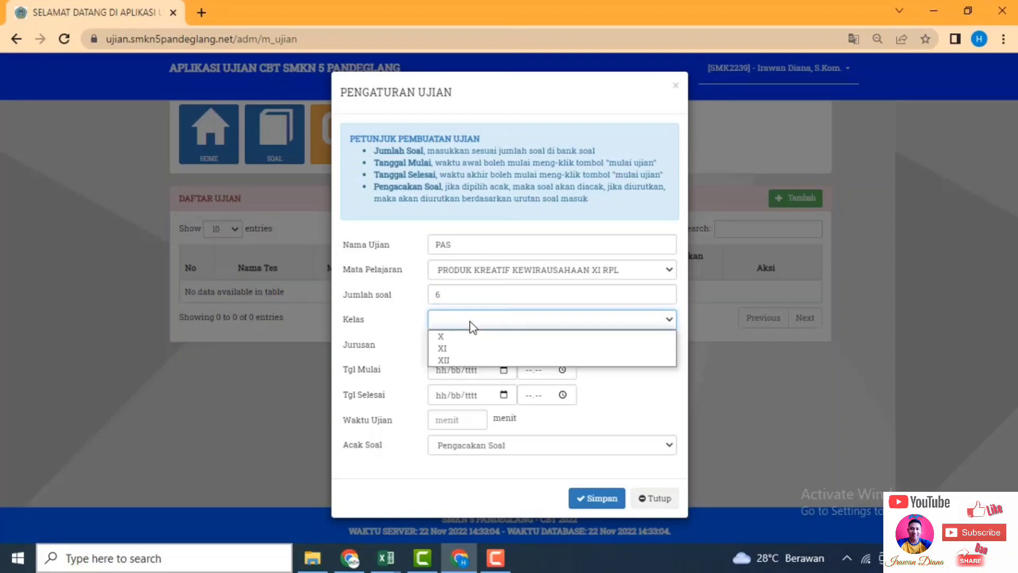
pyautogui.click(477, 348)
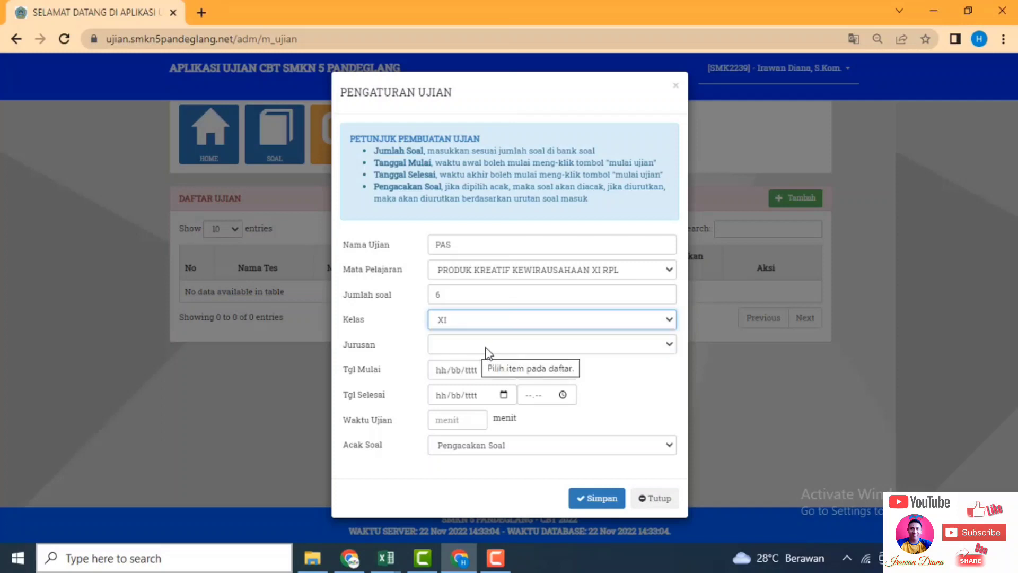
pyautogui.click(486, 349)
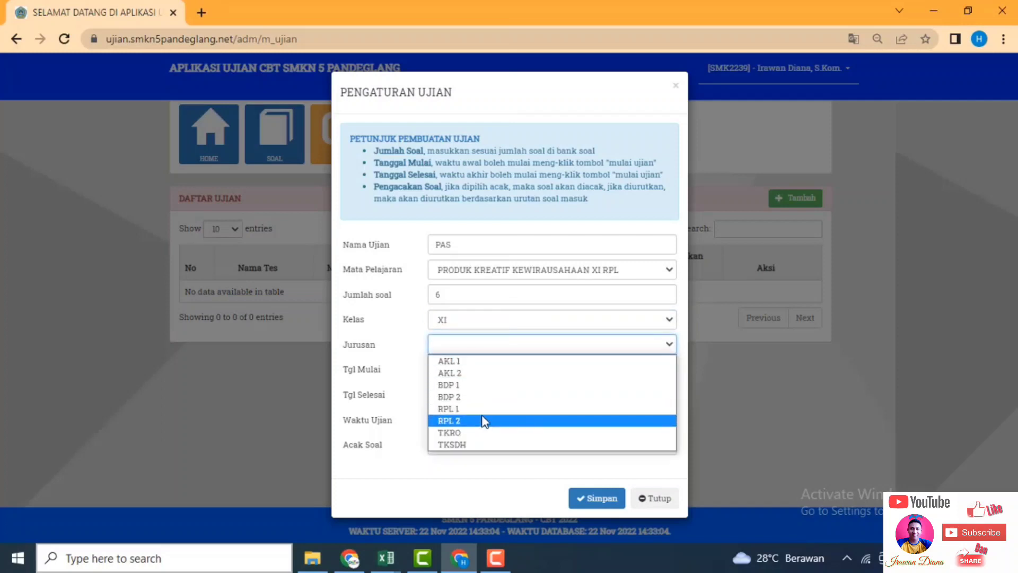
pyautogui.press('Up')
pyautogui.press('Return')
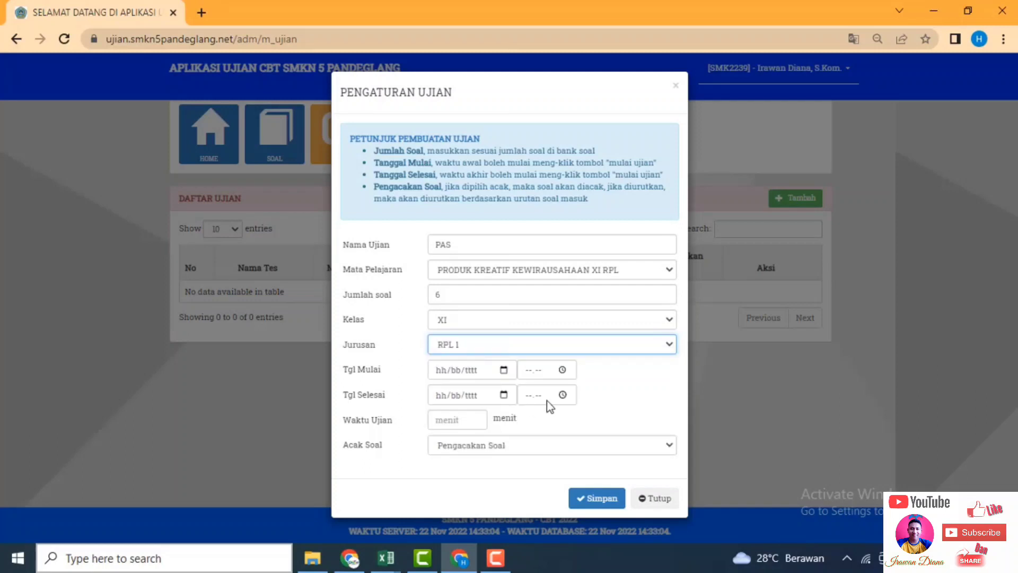
pyautogui.click(503, 370)
# Set start and end dates to 22/11/2022, with a start time of 12.00.
pyautogui.click(476, 292)
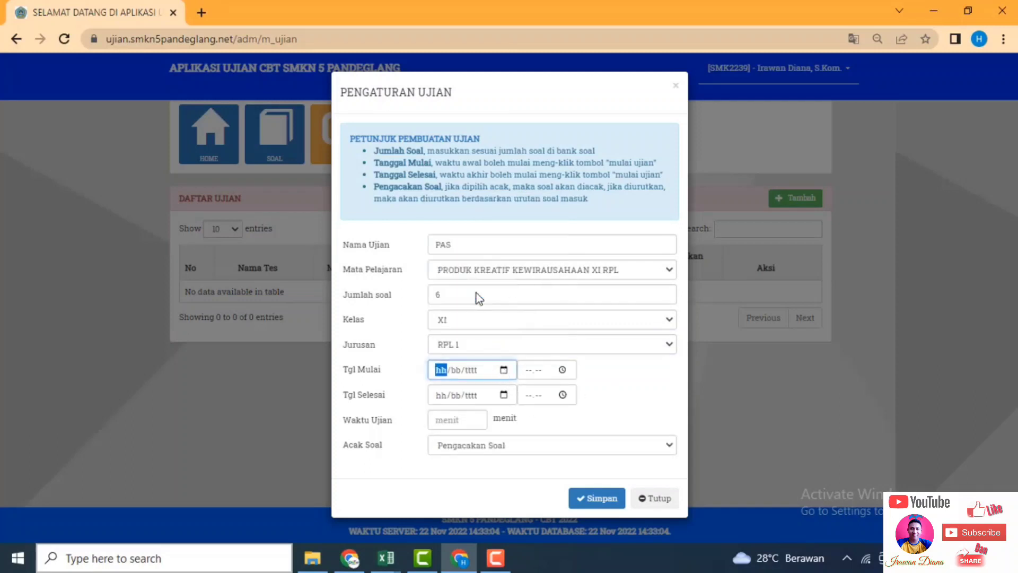
pyautogui.click(532, 371)
pyautogui.write('1200')
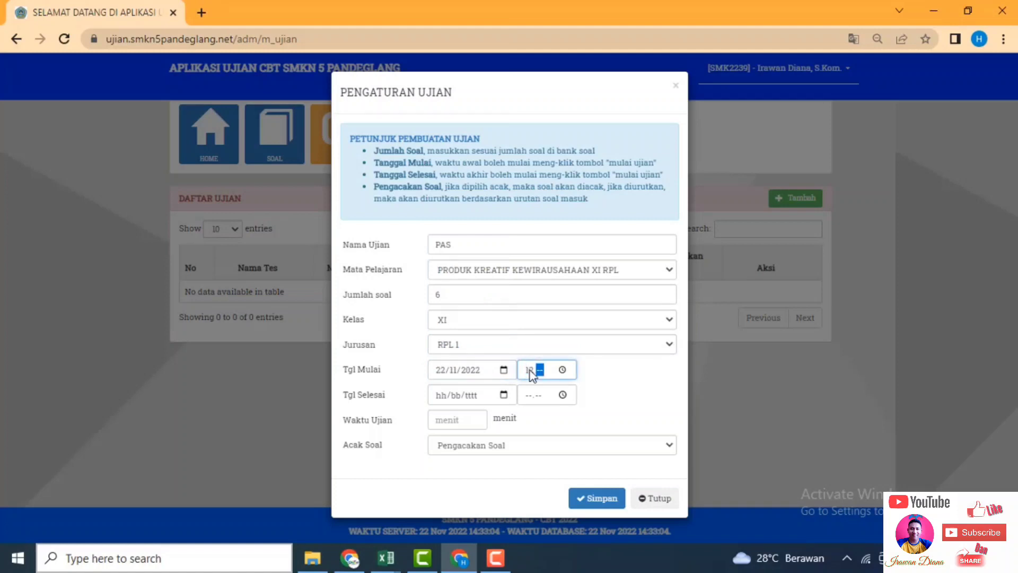
pyautogui.click(498, 396)
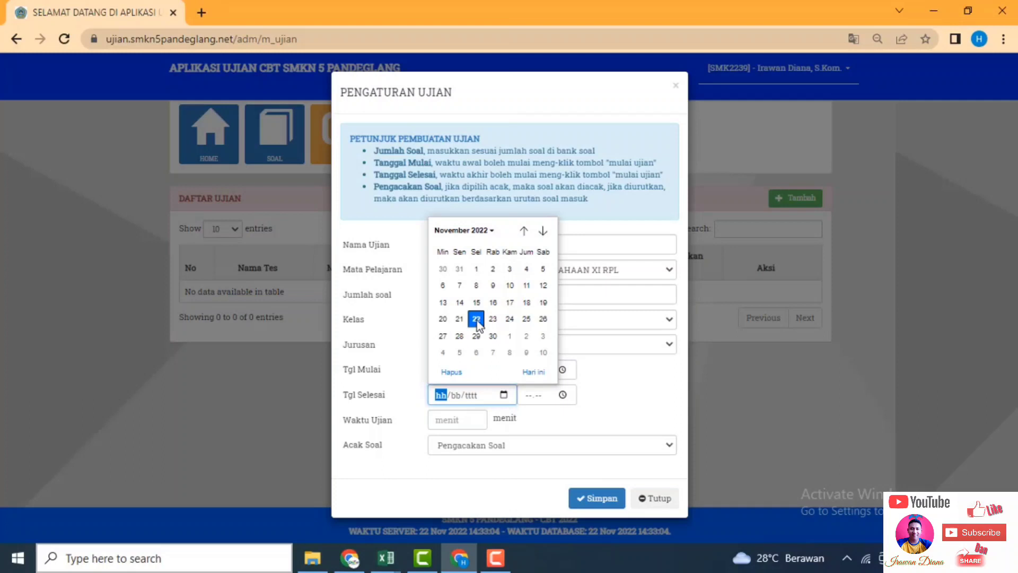
pyautogui.click(476, 321)
pyautogui.click(526, 395)
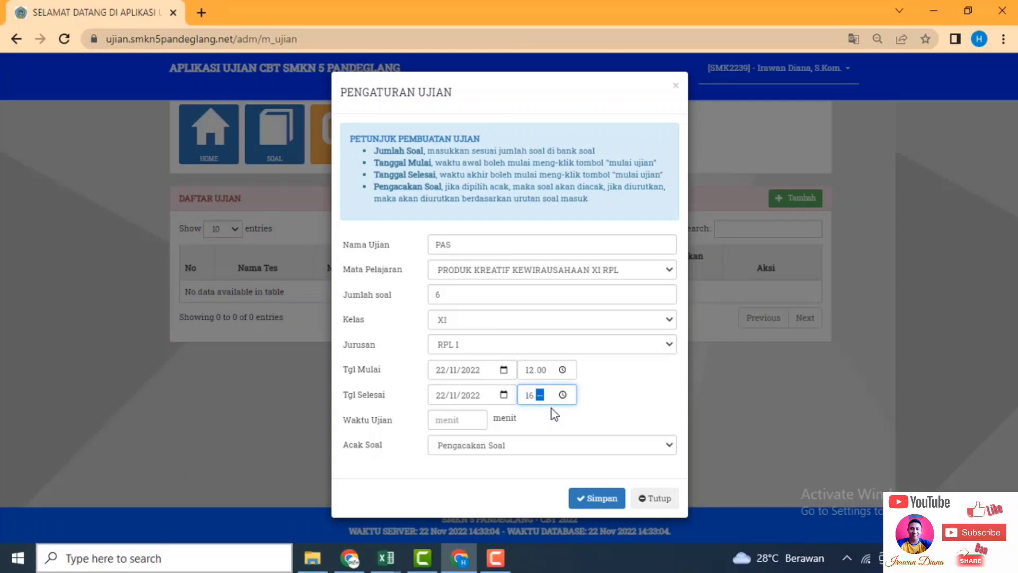
# Make the exam 10 minutes long with Soal Diacak (shuffled questions).
pyautogui.click(475, 419)
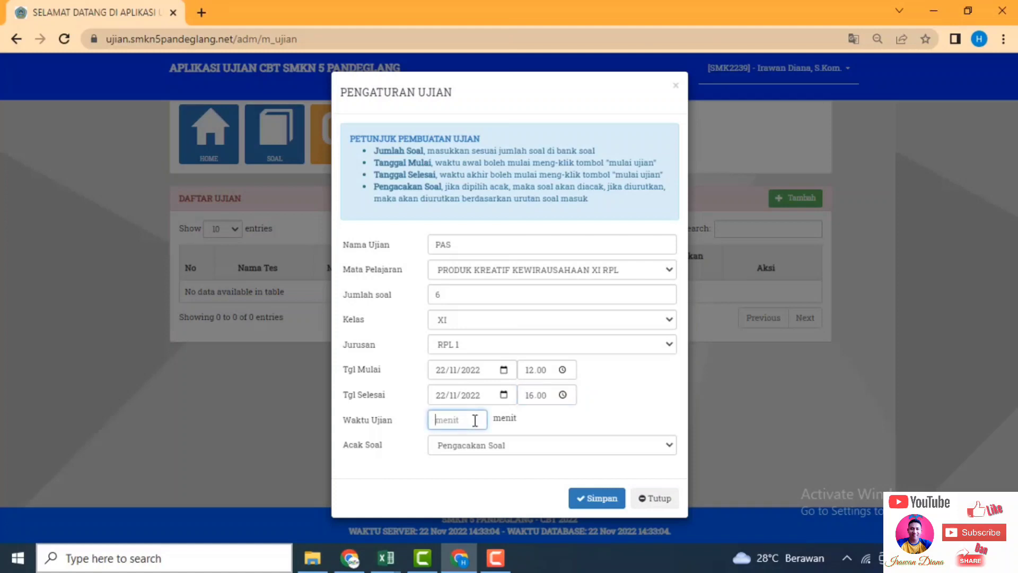
pyautogui.write('10')
pyautogui.click(480, 450)
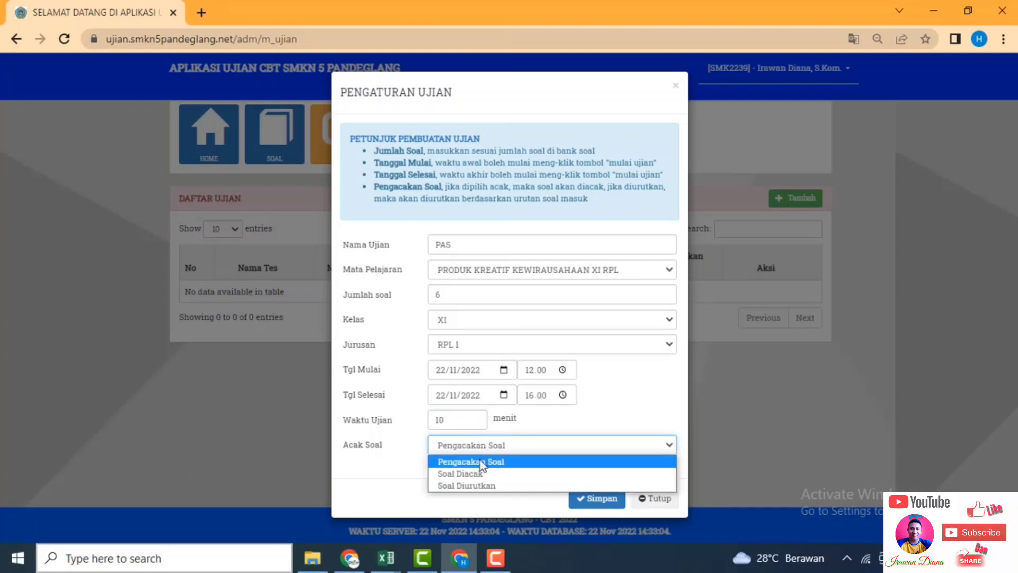
pyautogui.click(471, 475)
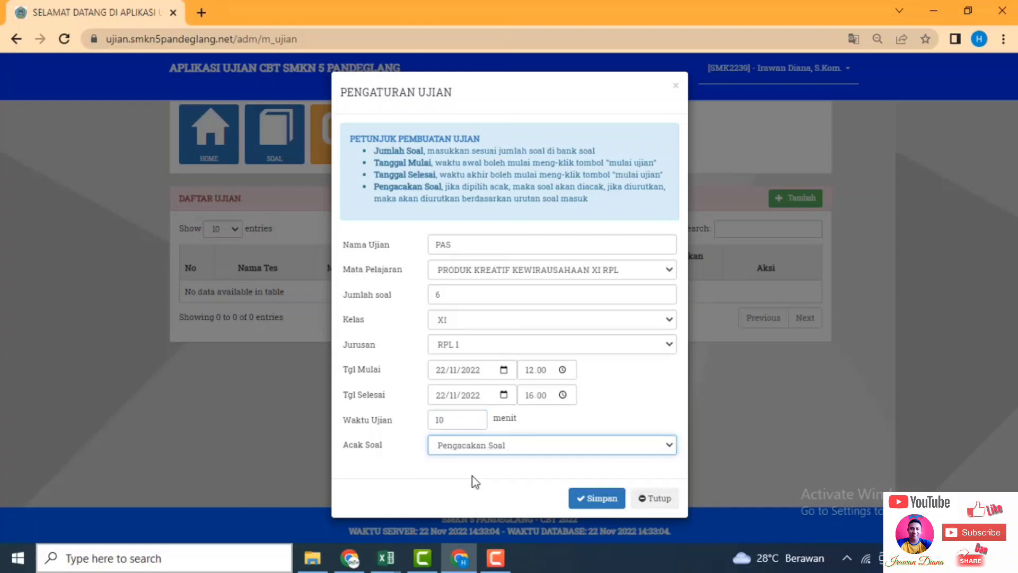
# Edit the question count, checking the hint about matching the question bank.
pyautogui.doubleClick(472, 296)
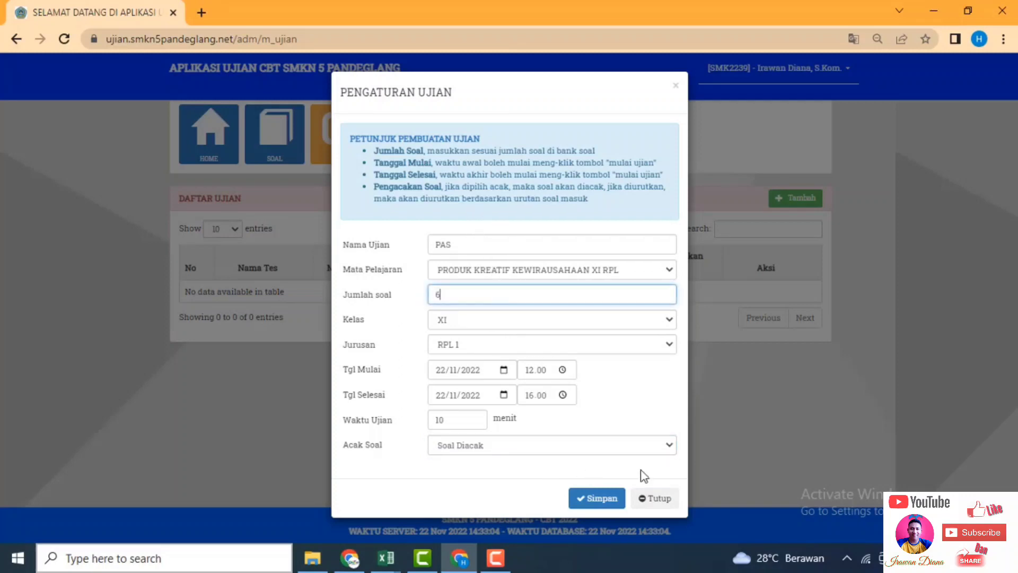
pyautogui.click(612, 501)
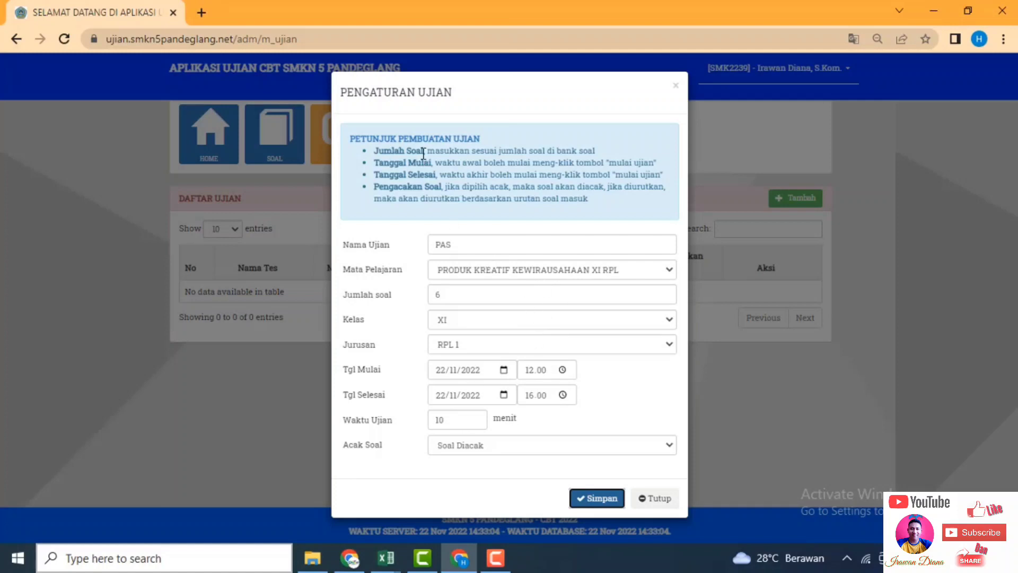
pyautogui.moveTo(424, 152); pyautogui.dragTo(603, 151)
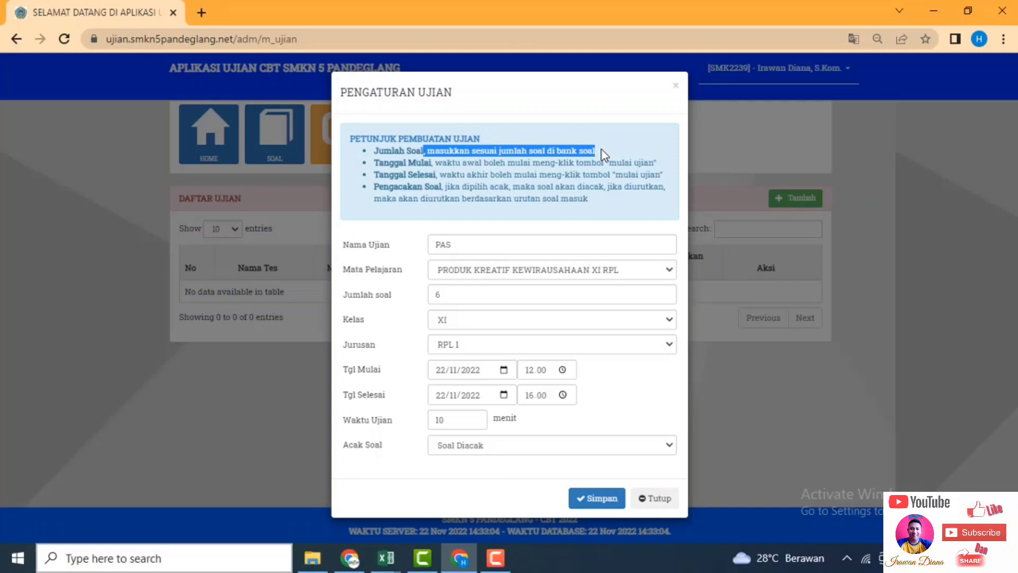
pyautogui.click(463, 293)
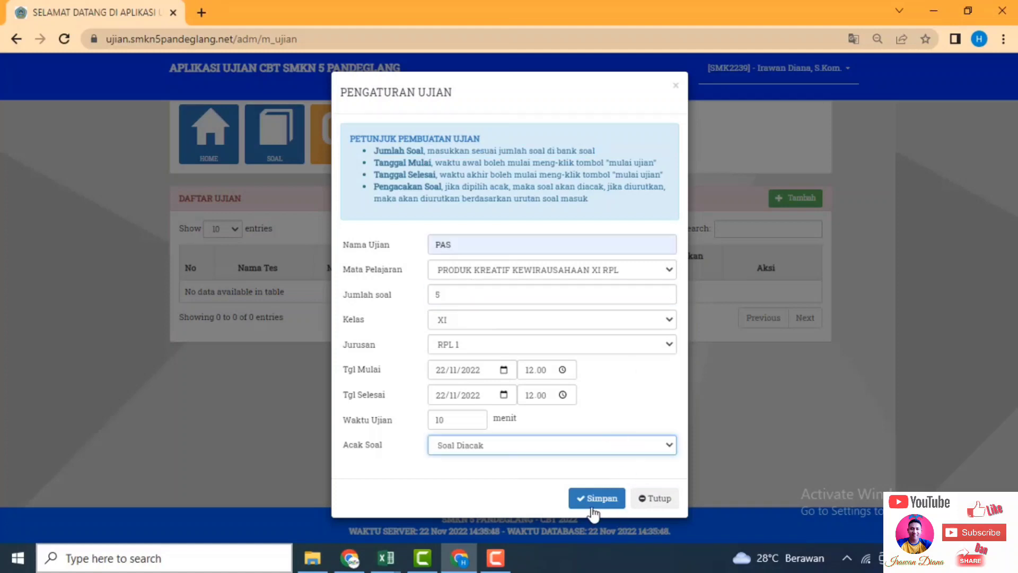
# Save the PAS exam and check its new Daftar Ujian row for class XI RPL 1.
pyautogui.click(601, 501)
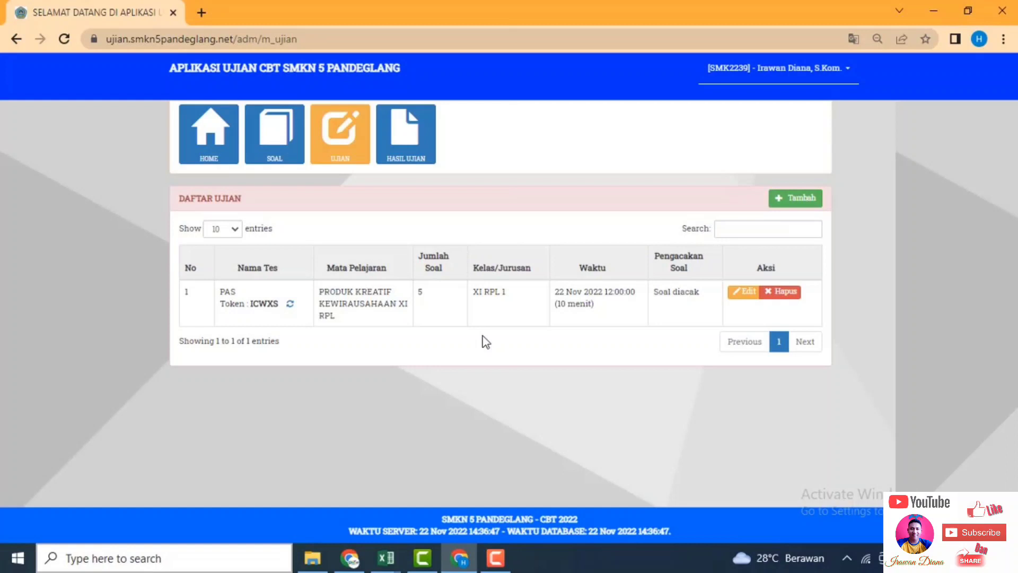
pyautogui.moveTo(220, 292); pyautogui.dragTo(283, 306)
pyautogui.click(320, 342)
pyautogui.moveTo(508, 291); pyautogui.dragTo(475, 294)
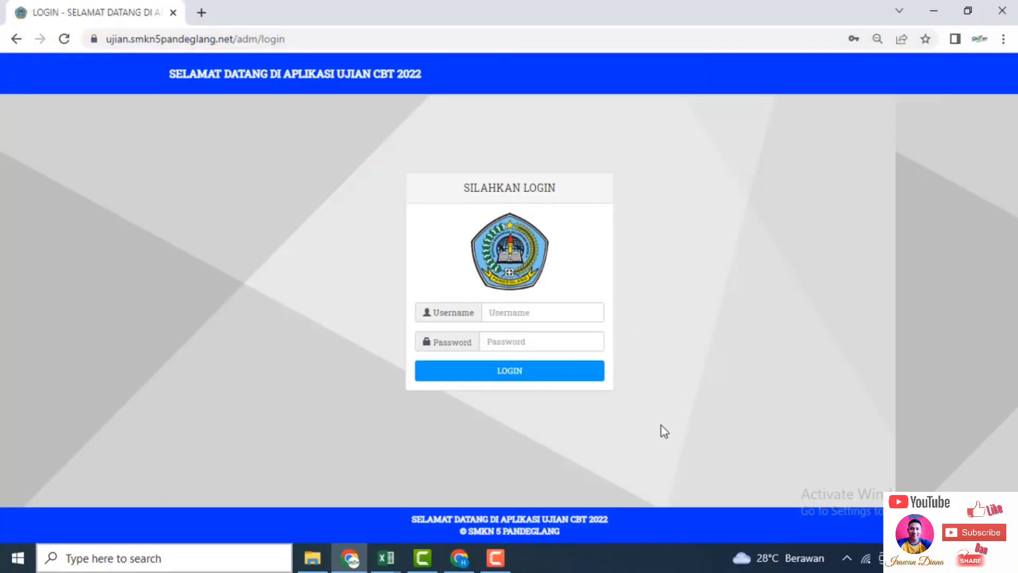
# Log in with the student account's username and password.
pyautogui.click(517, 311)
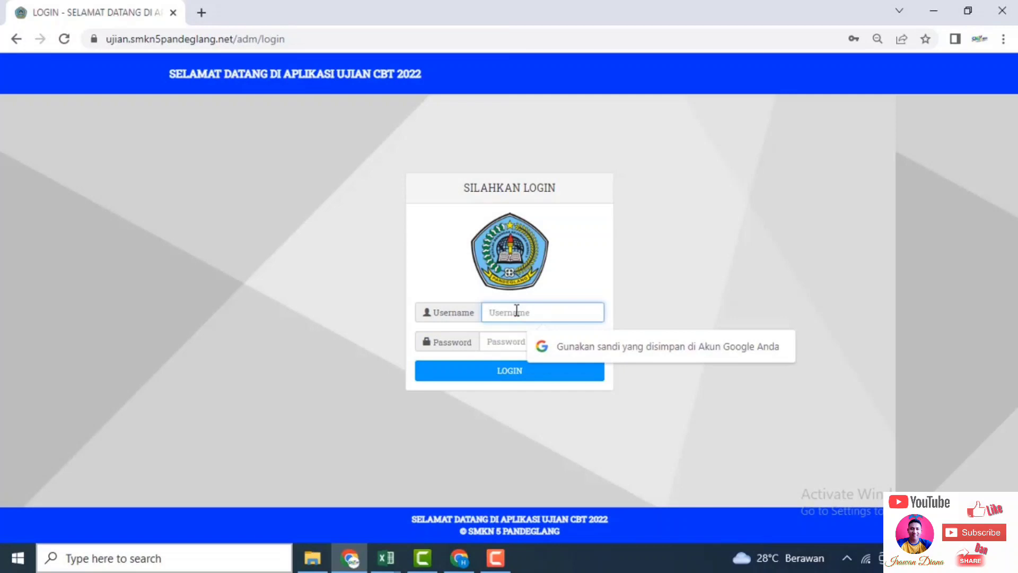
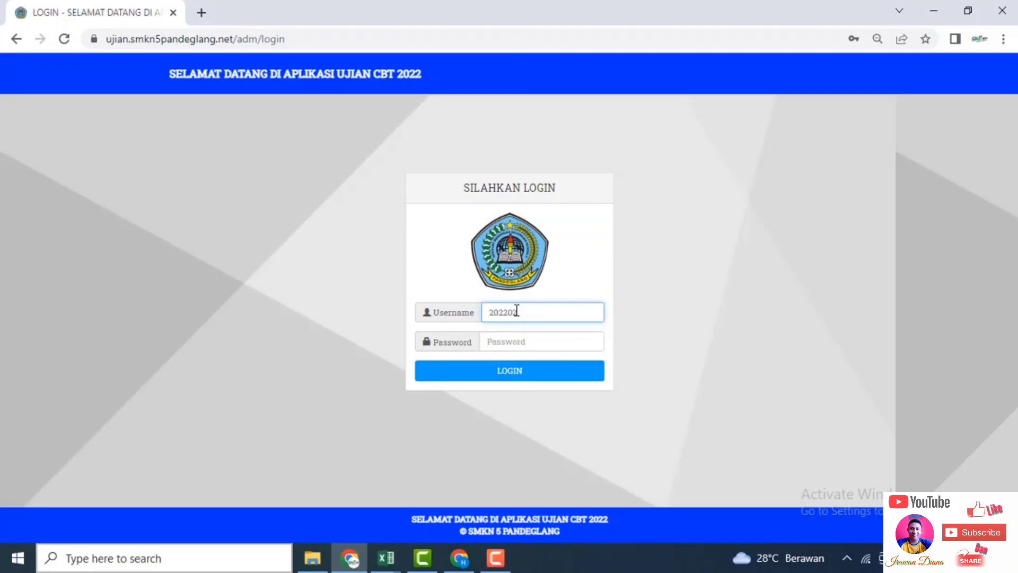
pyautogui.click(518, 342)
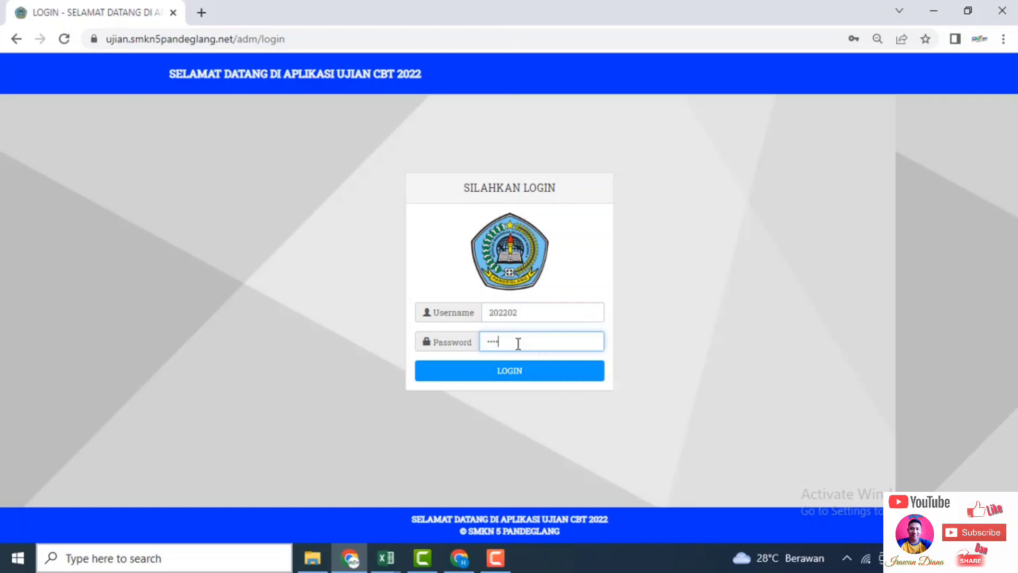
pyautogui.click(523, 370)
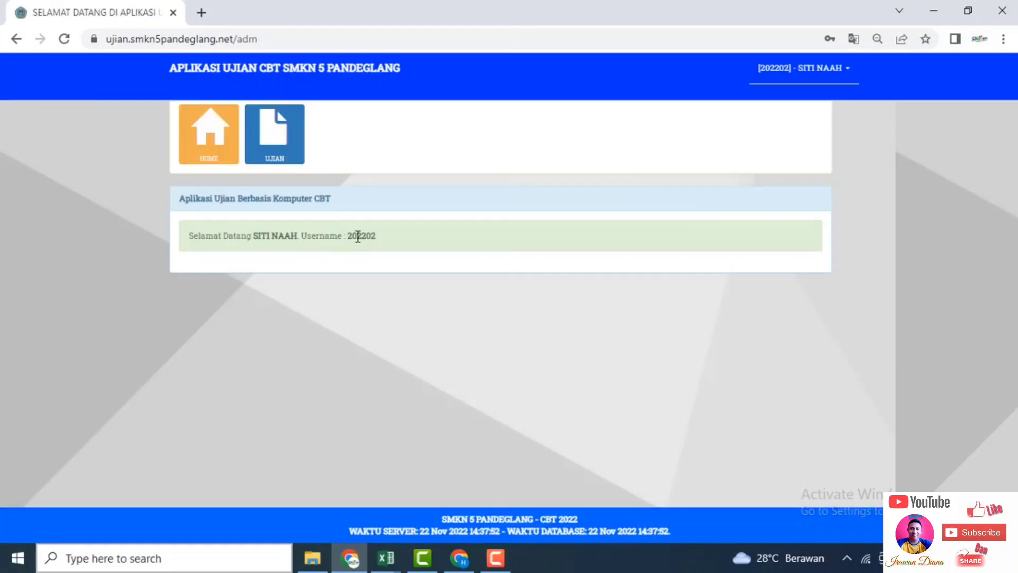
# Open the student's UJIAN list, find it empty, and switch back to the admin window.
pyautogui.click(282, 159)
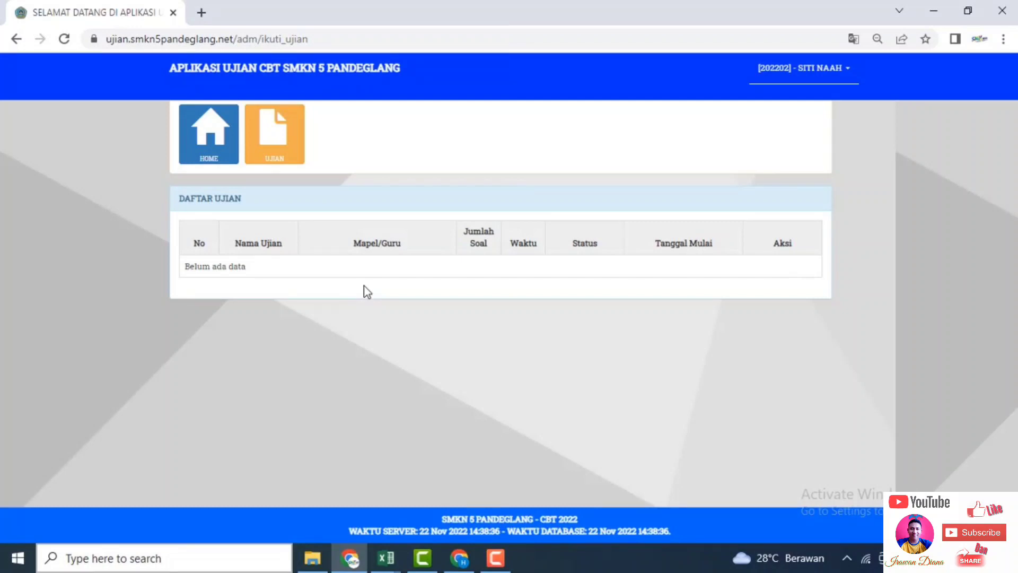
pyautogui.click(459, 558)
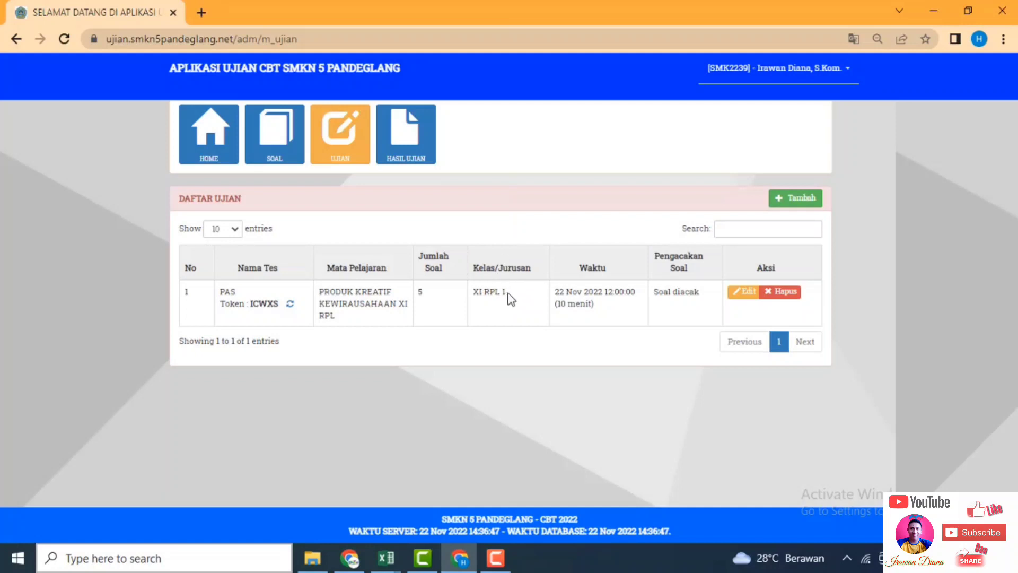
# Highlight the existing exam's class XI and major RPL 1 in the list.
pyautogui.moveTo(473, 292); pyautogui.dragTo(488, 295)
pyautogui.click(488, 295)
pyautogui.moveTo(485, 295); pyautogui.dragTo(511, 297)
pyautogui.click(537, 337)
# Start a new exam: subject PRODUK KREATIF KEWIRAUSAHAAN XI RPL, 5 questions, class XI, RPL 2.
pyautogui.click(793, 198)
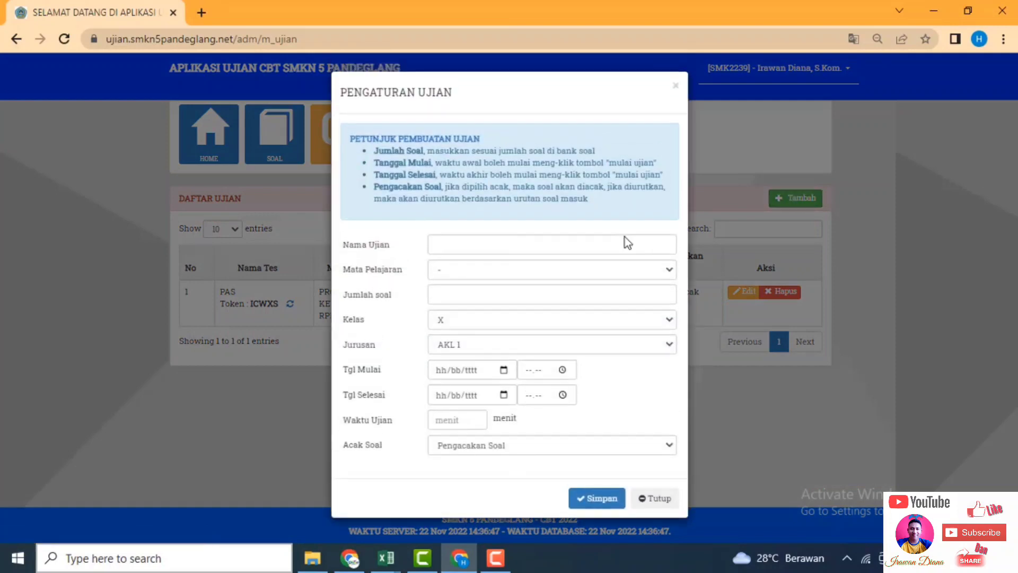
pyautogui.click(536, 248)
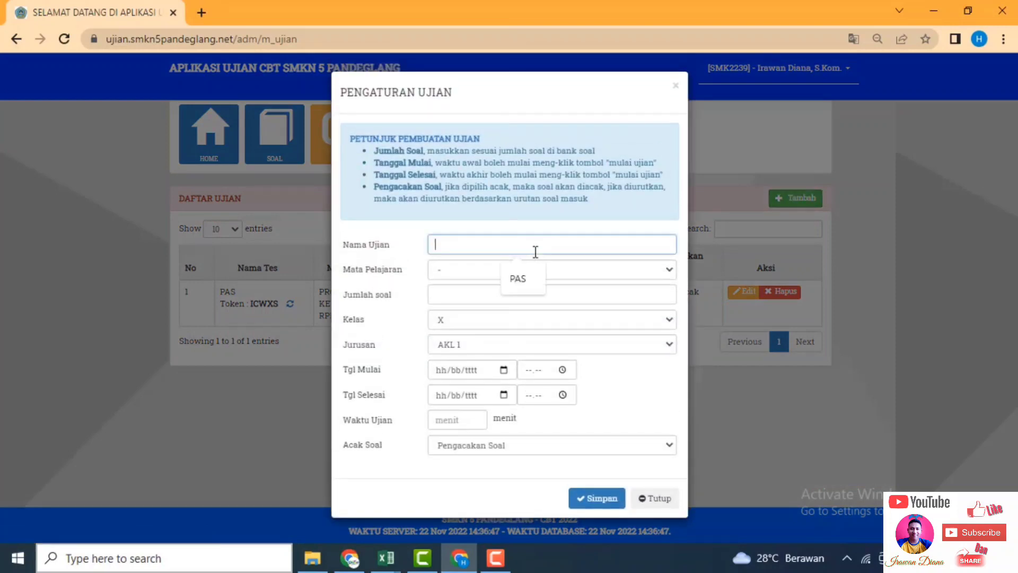
pyautogui.click(529, 274)
pyautogui.click(529, 275)
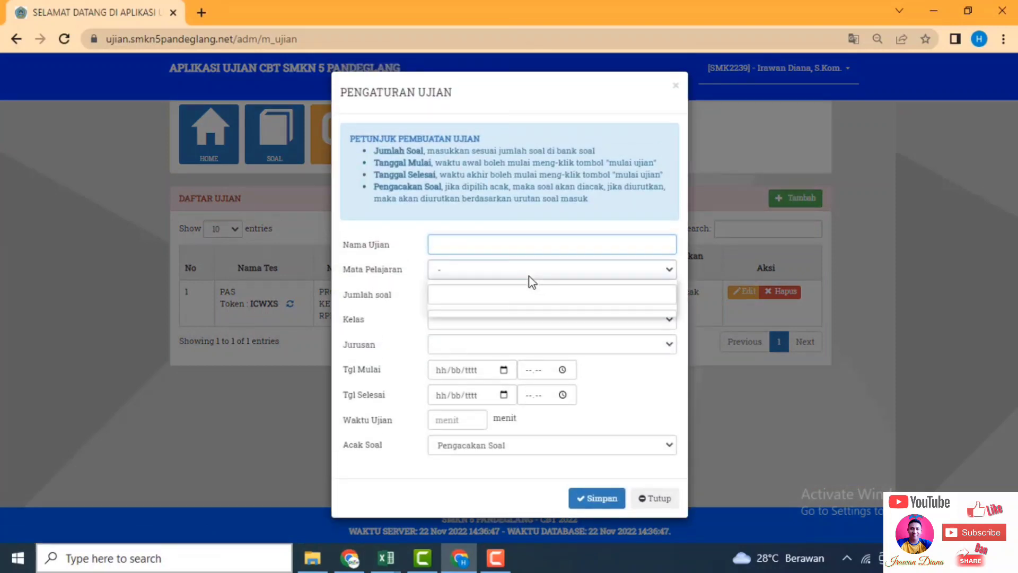
pyautogui.click(527, 311)
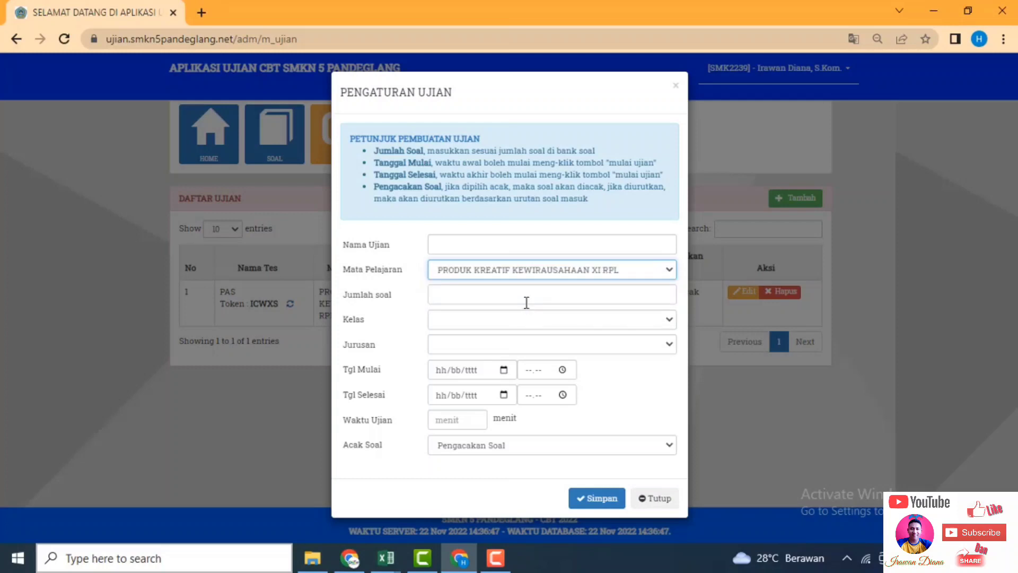
pyautogui.click(526, 301)
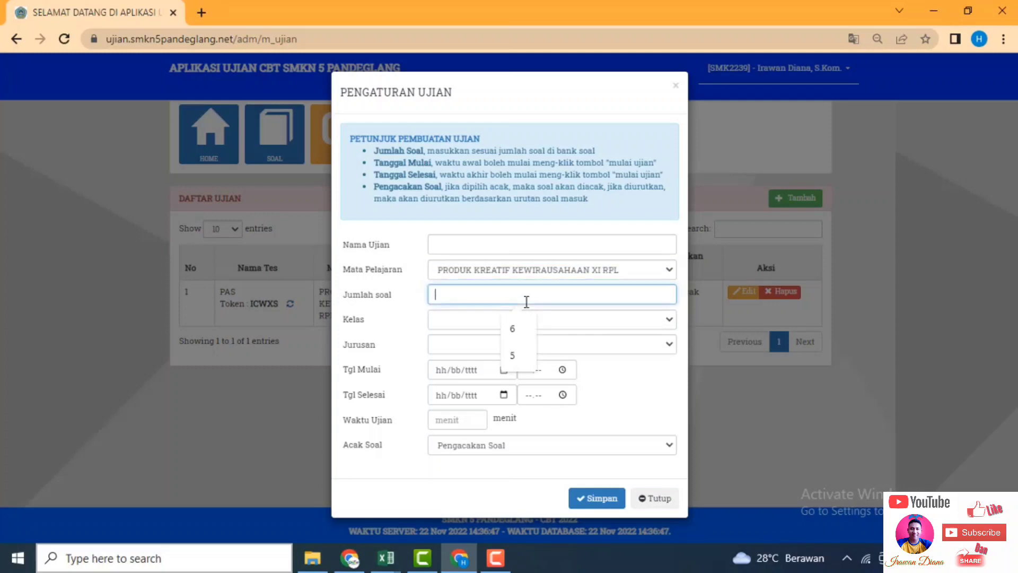
pyautogui.click(522, 355)
pyautogui.click(501, 324)
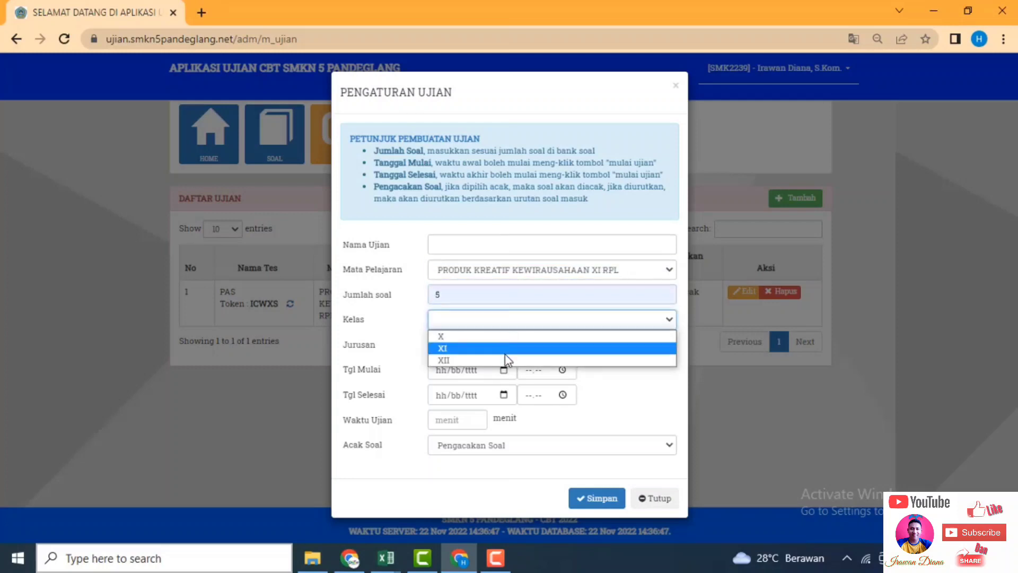
pyautogui.click(504, 350)
pyautogui.click(506, 346)
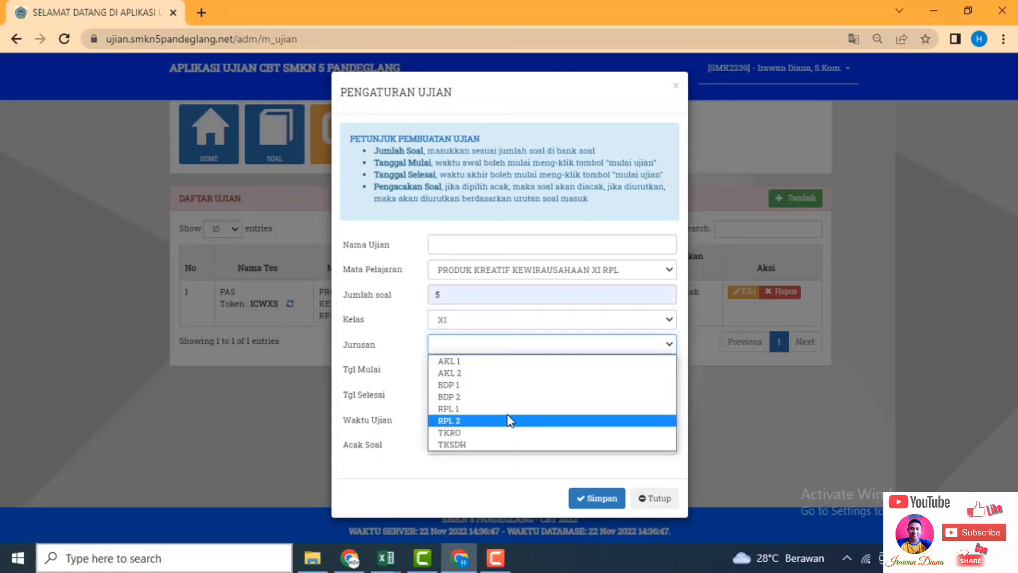
pyautogui.click(509, 421)
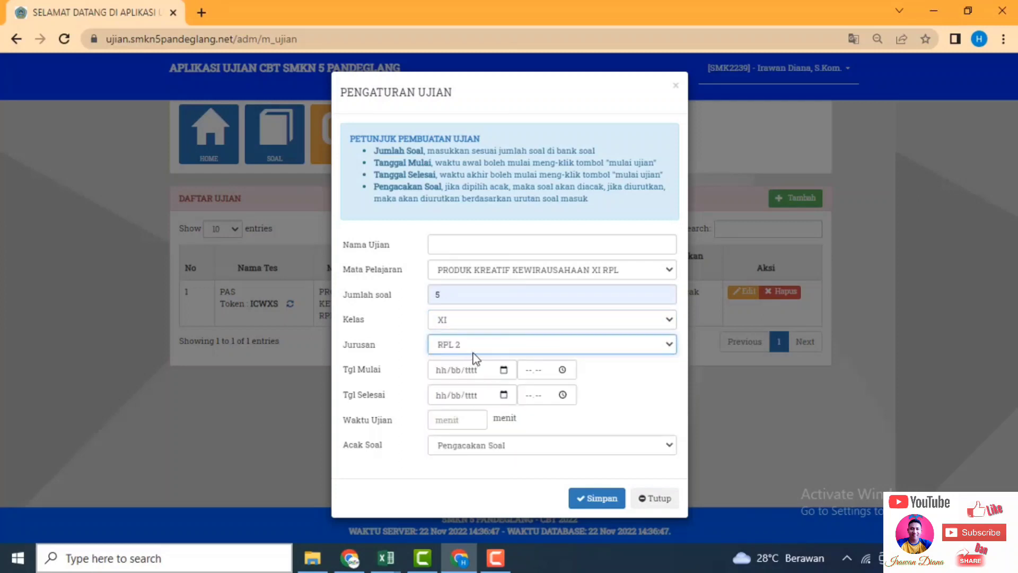
# Schedule it for 22/11/2022 from 12.00 to 16.00.
pyautogui.click(504, 370)
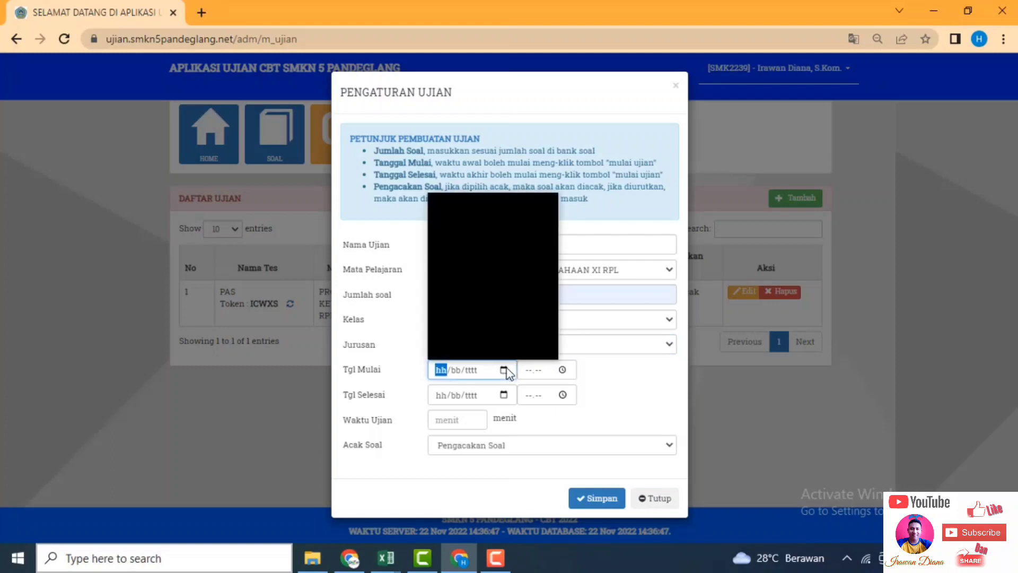
pyautogui.click(476, 295)
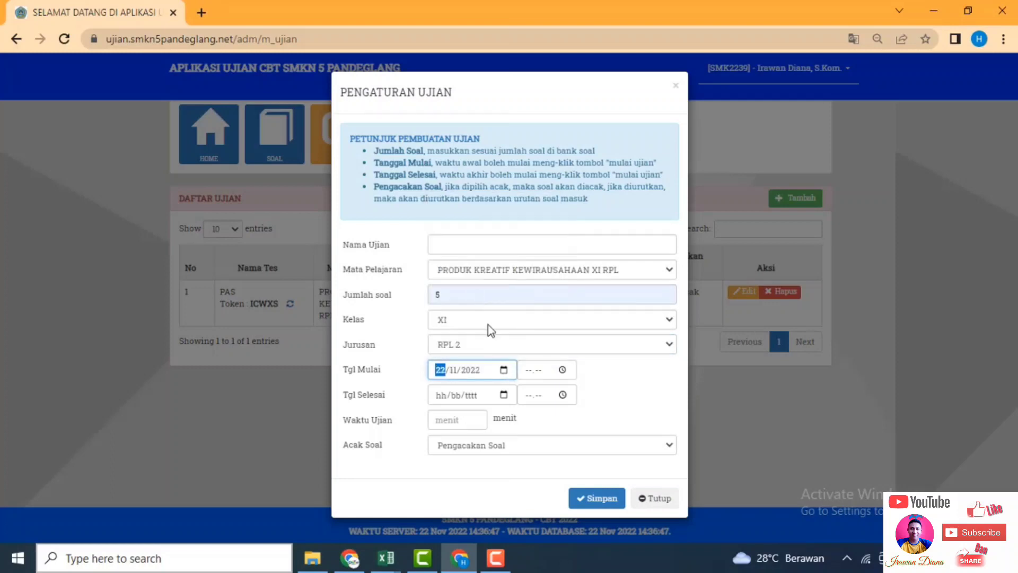
pyautogui.click(529, 371)
pyautogui.write('12.')
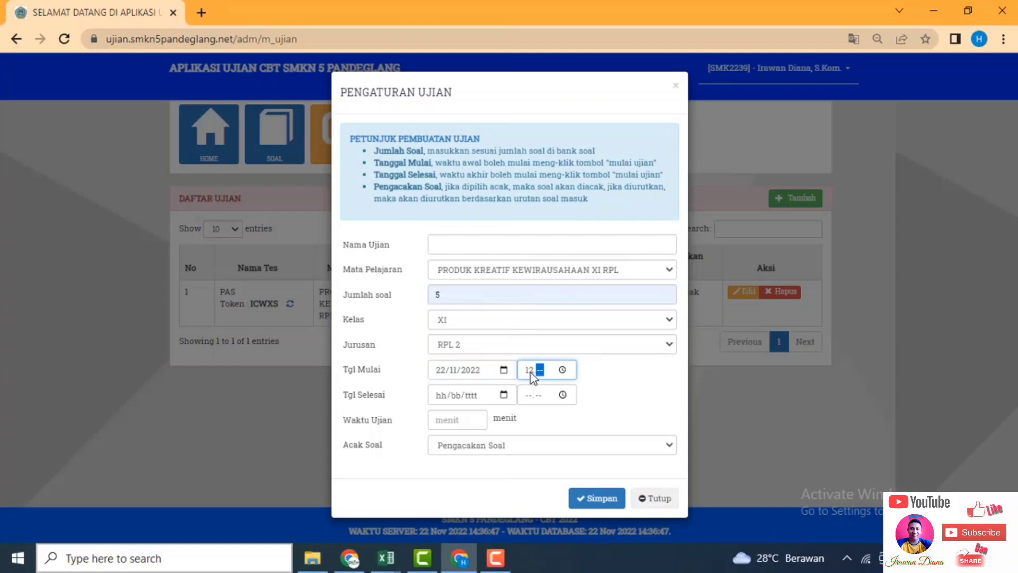
pyautogui.write('00')
pyautogui.click(502, 395)
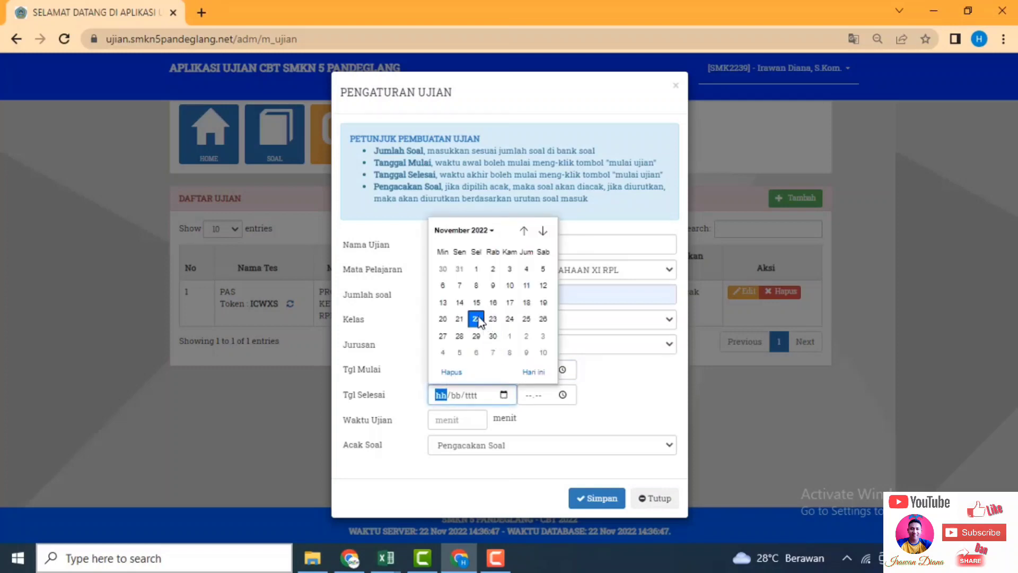
pyautogui.click(475, 319)
pyautogui.click(526, 395)
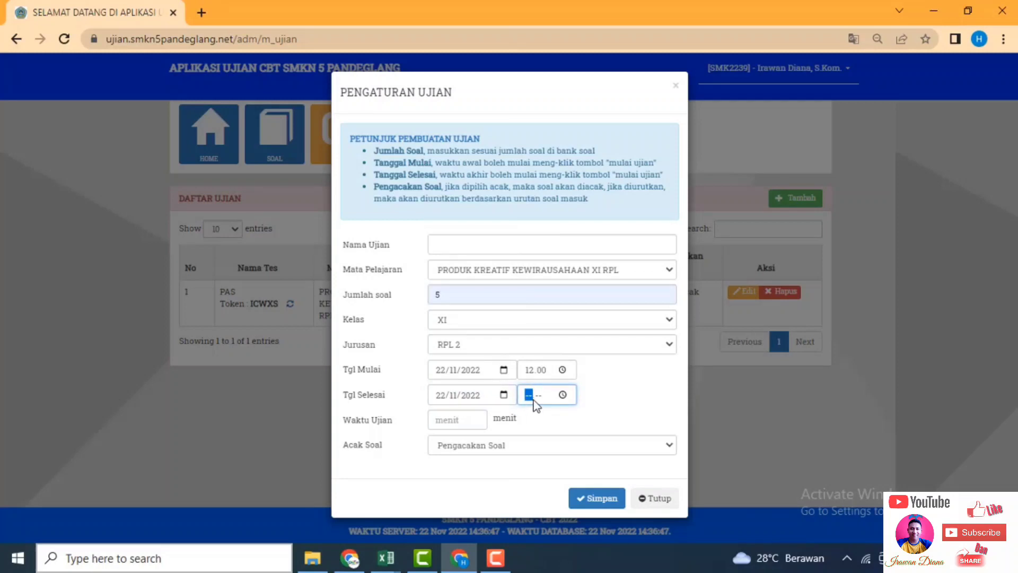
pyautogui.write('1600')
# Set a 10-minute duration and Soal Diacak, then try saving the exam.
pyautogui.click(475, 414)
pyautogui.write('10')
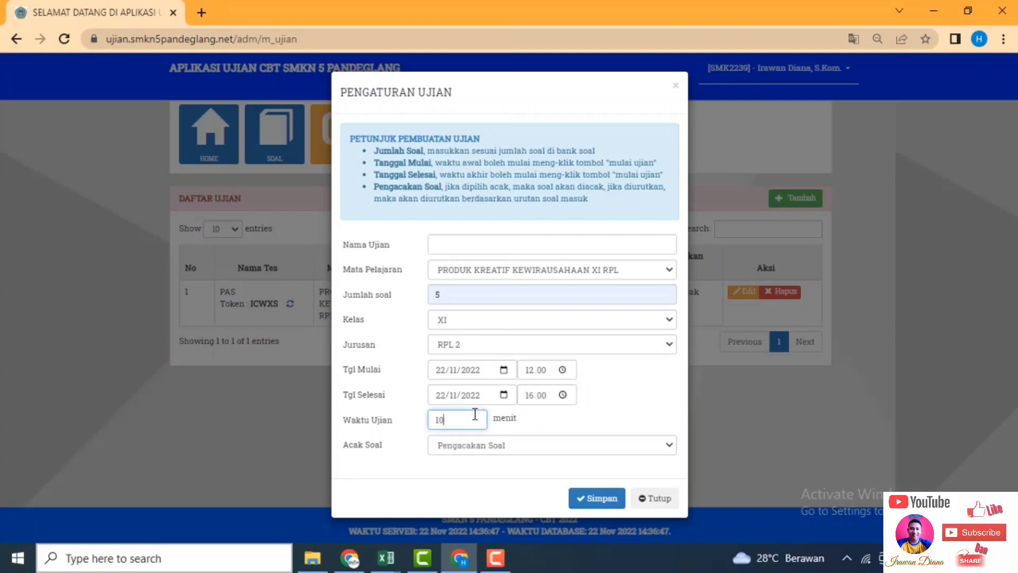
pyautogui.click(483, 448)
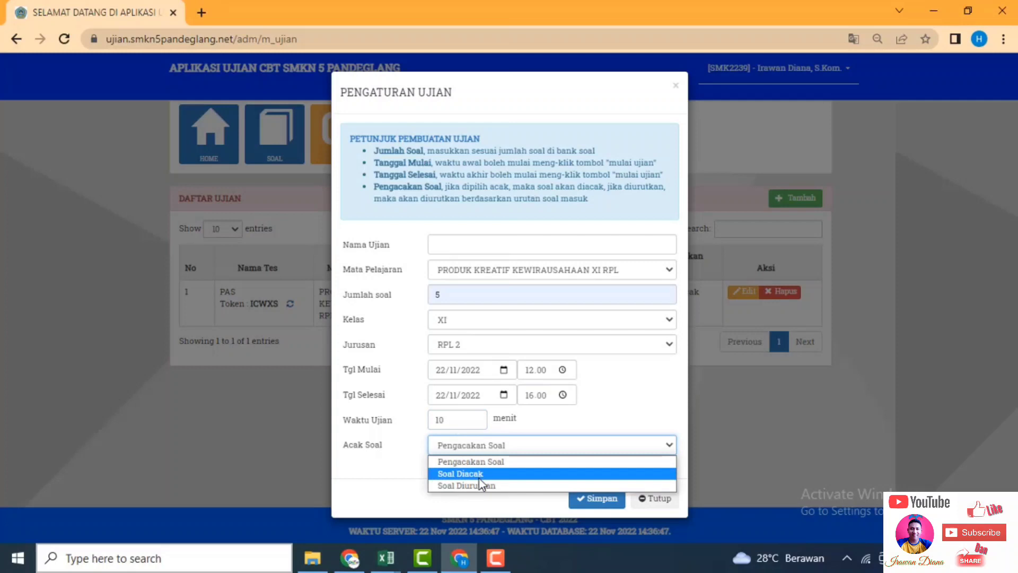
pyautogui.click(480, 477)
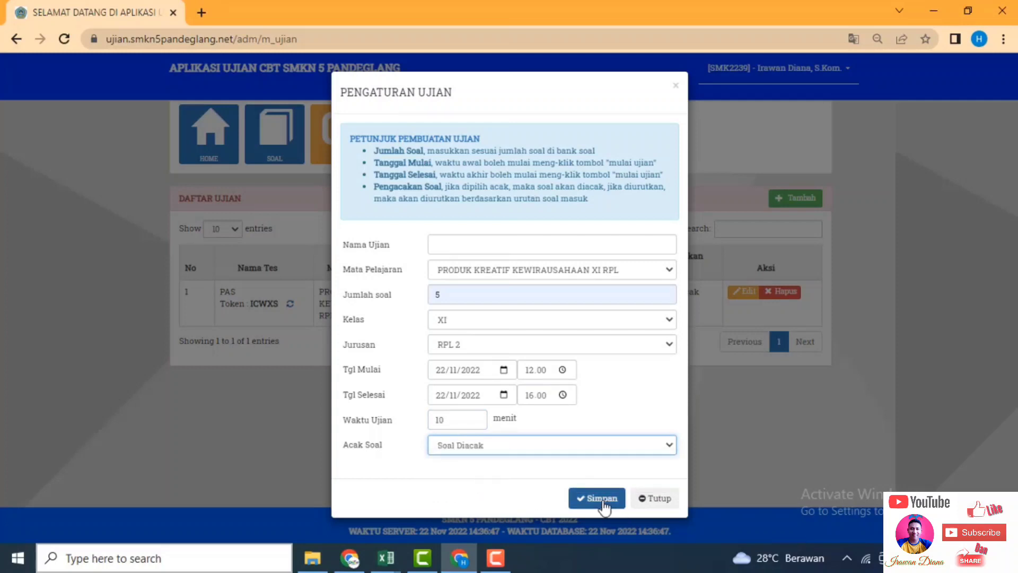
pyautogui.click(604, 503)
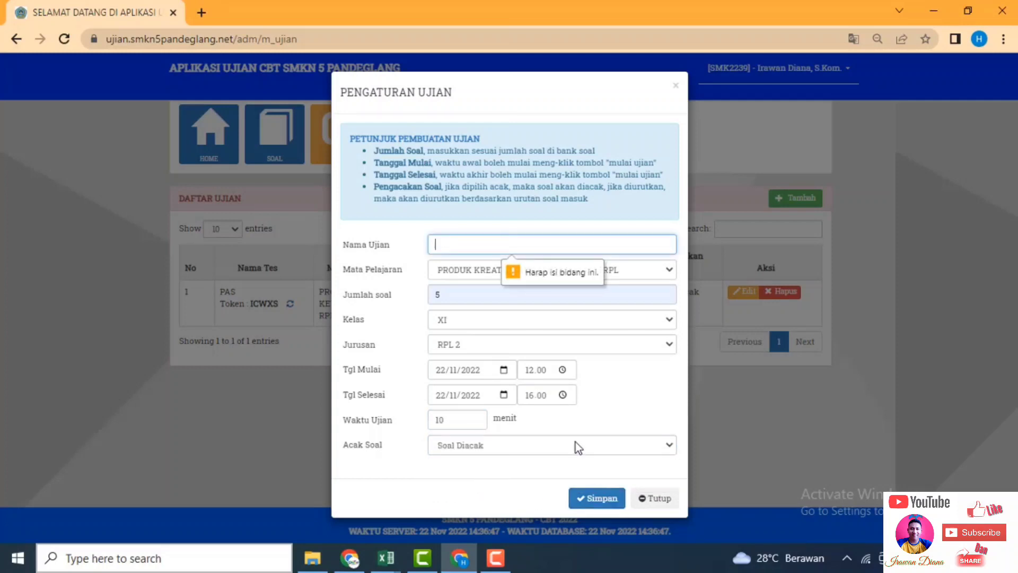
# Fill the missing exam name with PAS and save the XI RPL 2 exam.
pyautogui.click(461, 245)
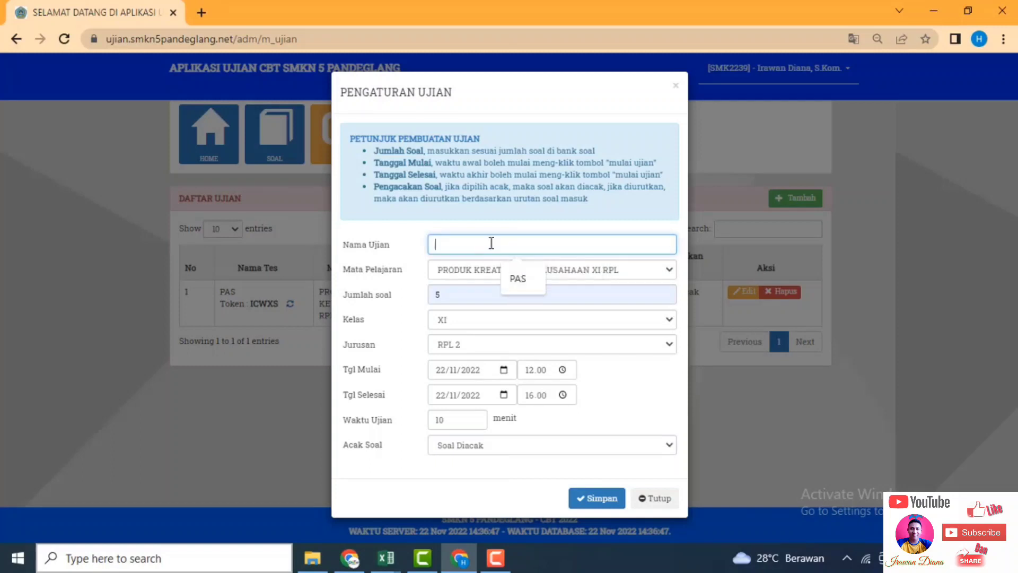
pyautogui.write('PAS')
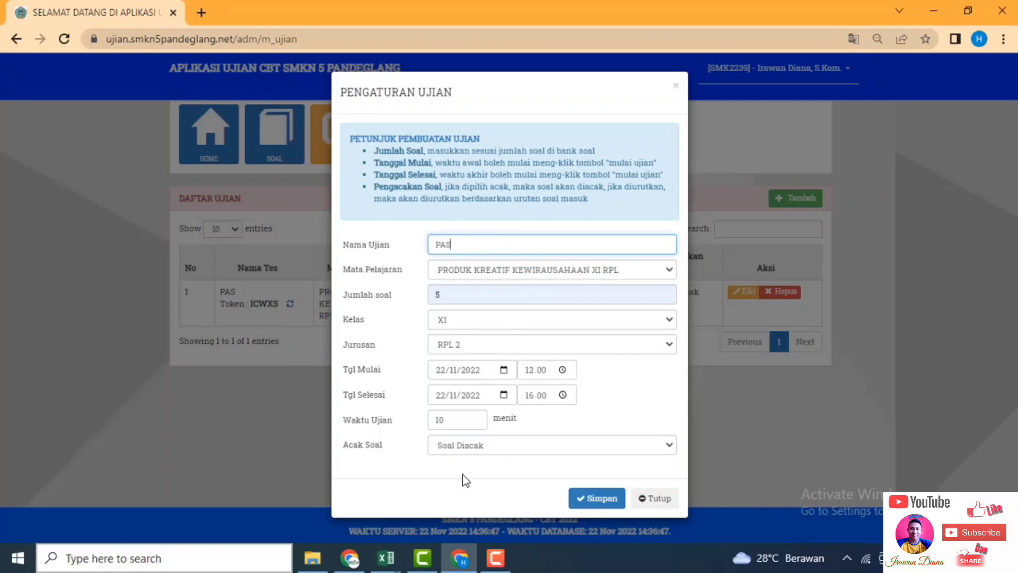
pyautogui.click(598, 104)
pyautogui.click(583, 498)
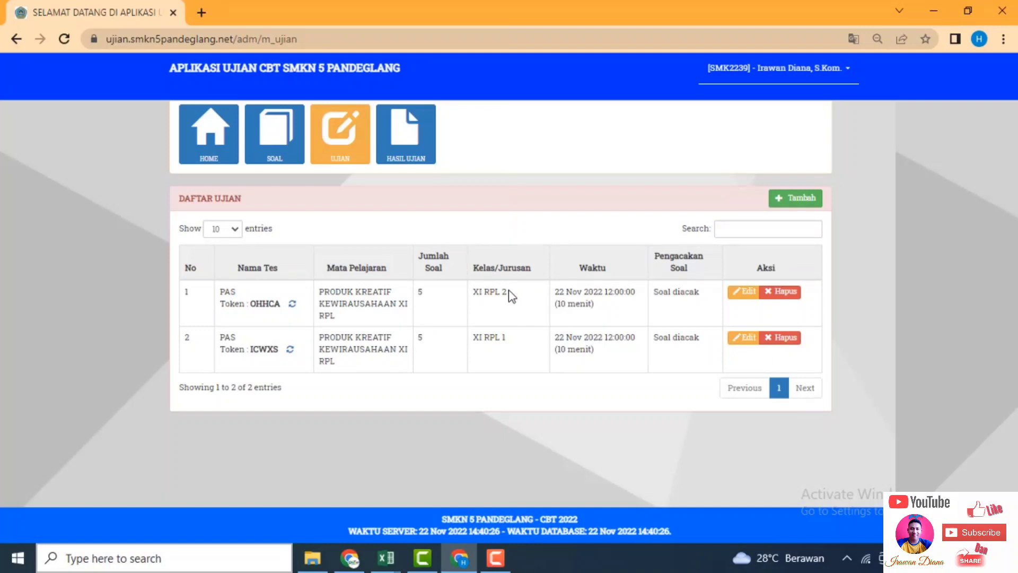
# Highlight XI RPL 2 in the new row, then return to the student's exam list window.
pyautogui.moveTo(508, 292); pyautogui.dragTo(484, 295)
pyautogui.moveTo(470, 295); pyautogui.dragTo(482, 297)
pyautogui.click(350, 557)
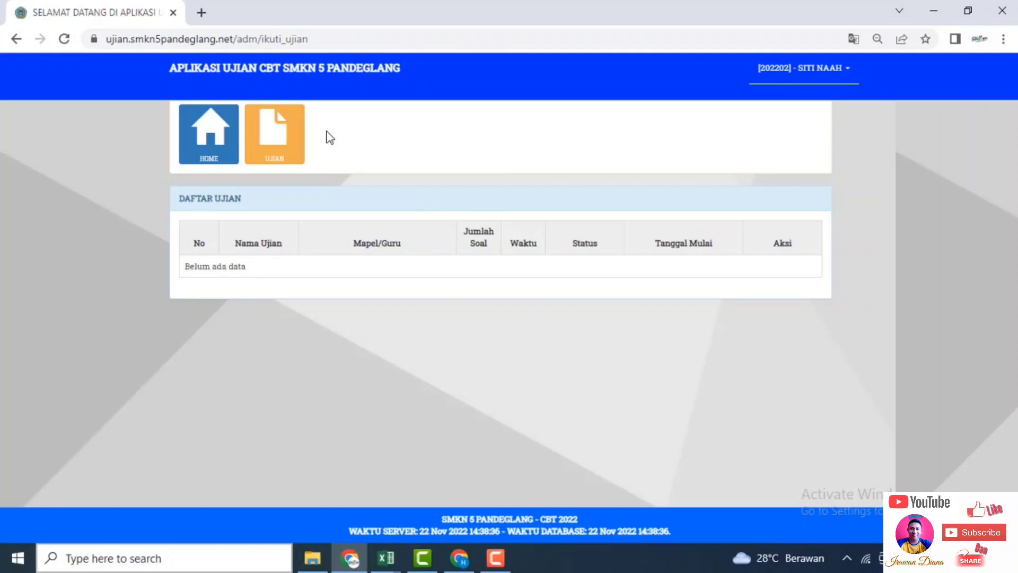
# Reload the student's exam list, then log out via LOGOUT and confirm with Oke.
pyautogui.click(292, 128)
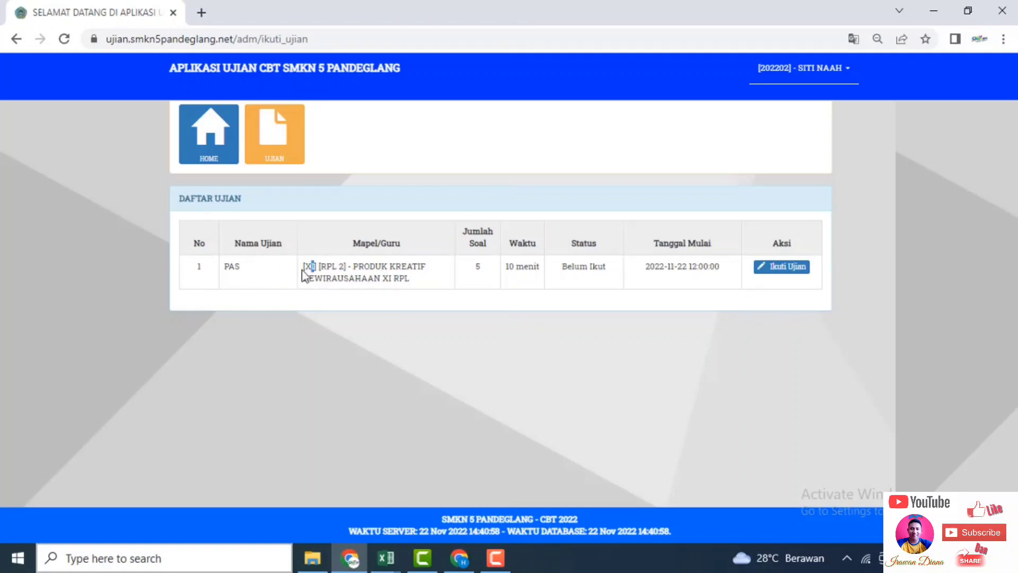
pyautogui.moveTo(303, 266); pyautogui.dragTo(350, 269)
pyautogui.click(796, 78)
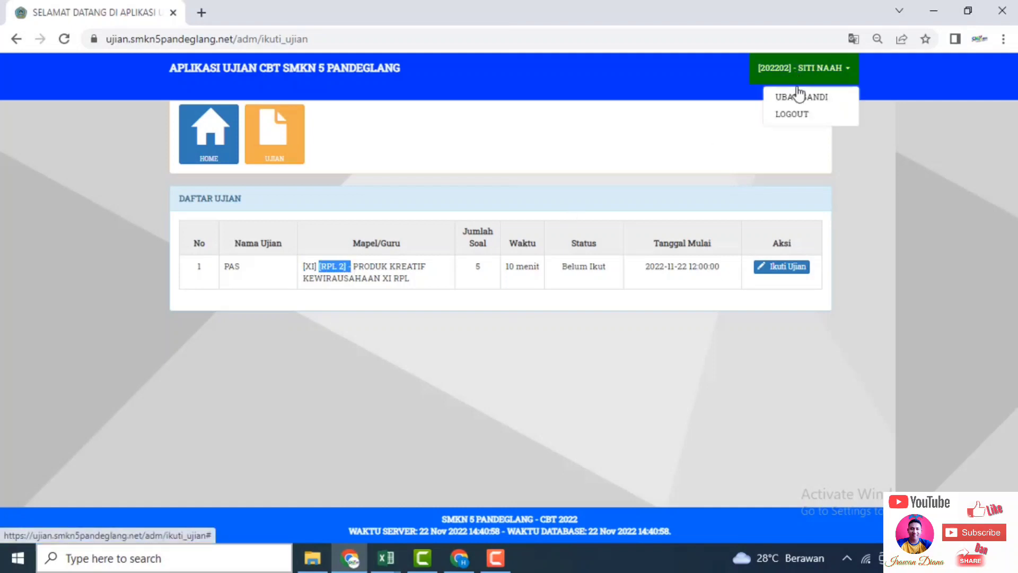
pyautogui.click(800, 114)
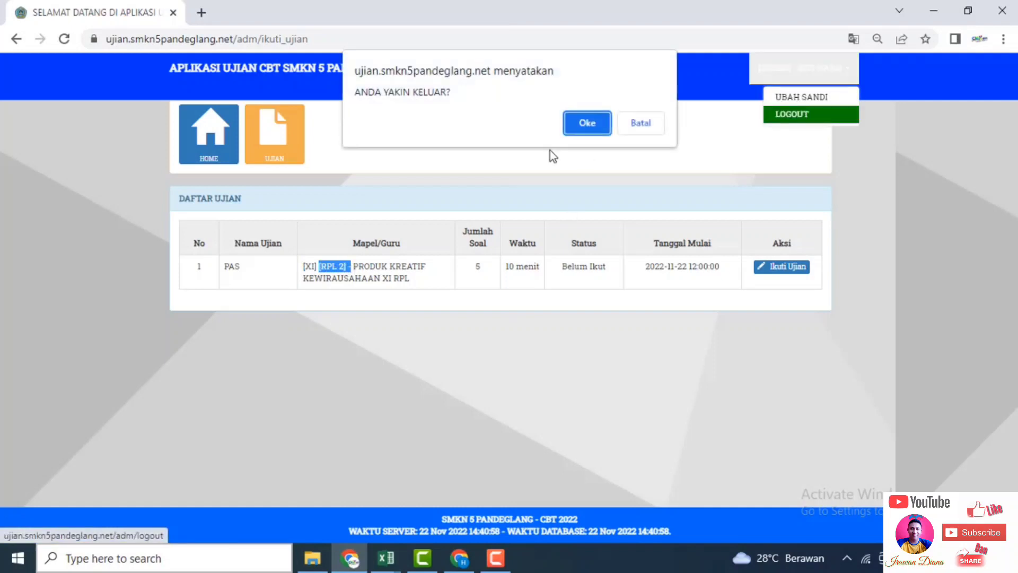
pyautogui.click(571, 126)
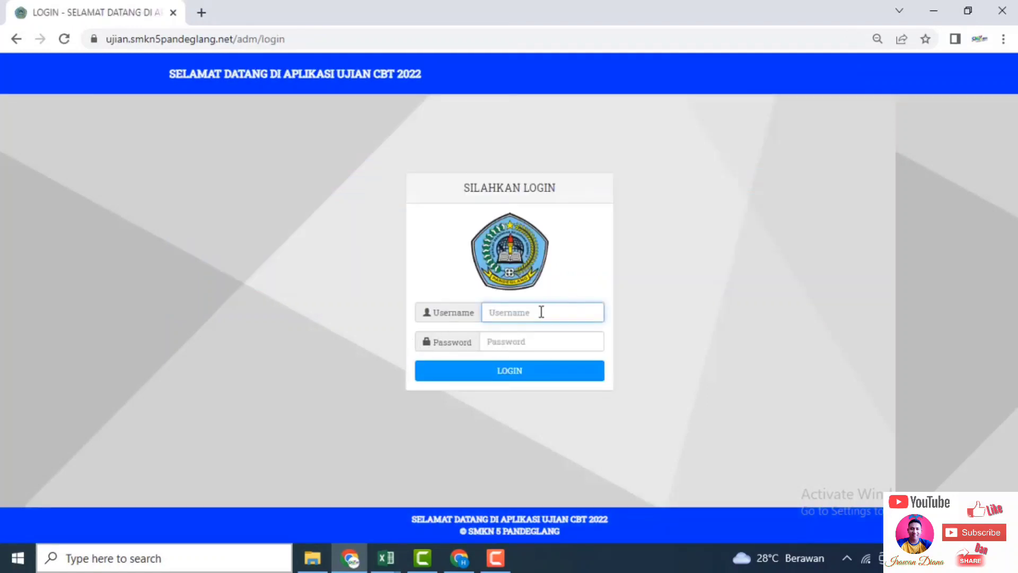
# Log in with another student account's username and password.
pyautogui.click(541, 312)
pyautogui.write('20220')
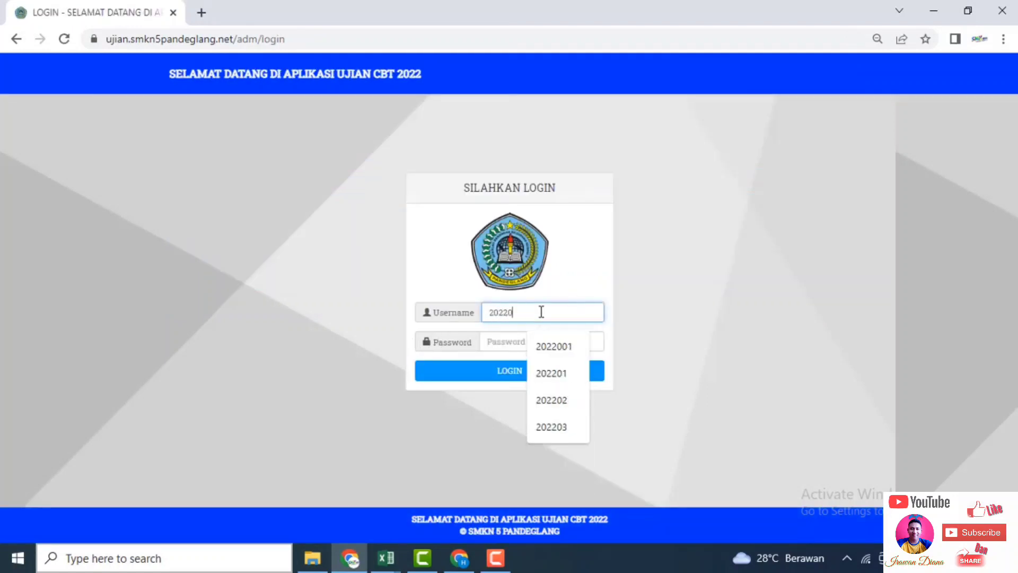
pyautogui.write('1')
pyautogui.press('Tab')
pyautogui.write('•••••')
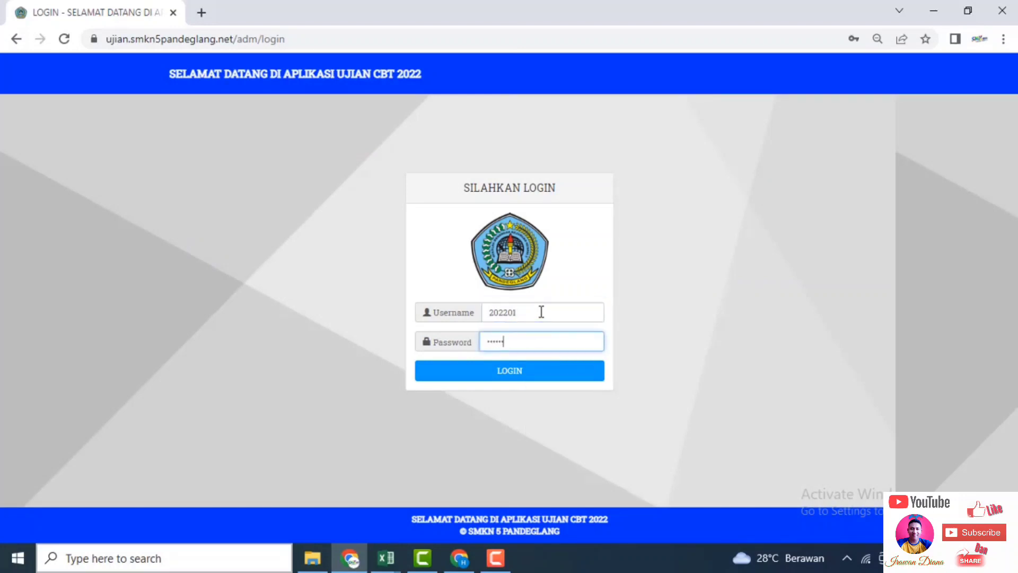
pyautogui.click(530, 373)
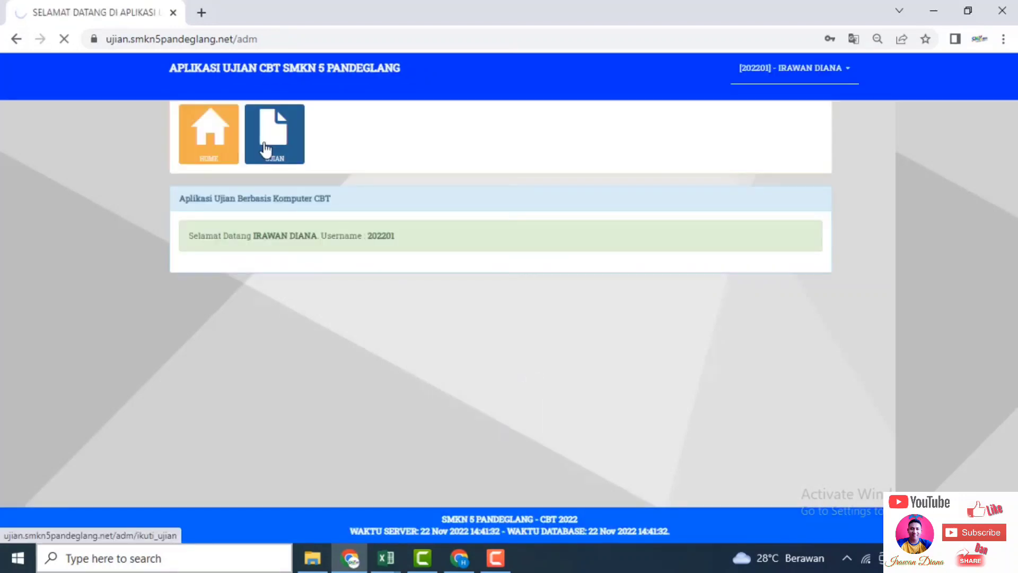
# Open the UJIAN list, start the XI PAS exam with Ikuti Ujian, then return to the admin window.
pyautogui.click(265, 149)
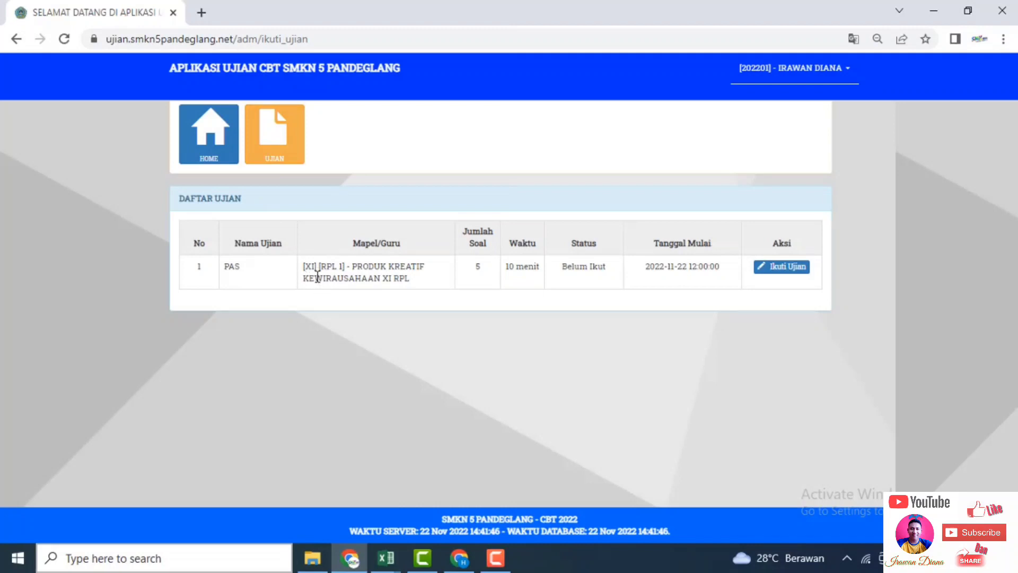
pyautogui.moveTo(305, 268); pyautogui.dragTo(344, 270)
pyautogui.click(772, 269)
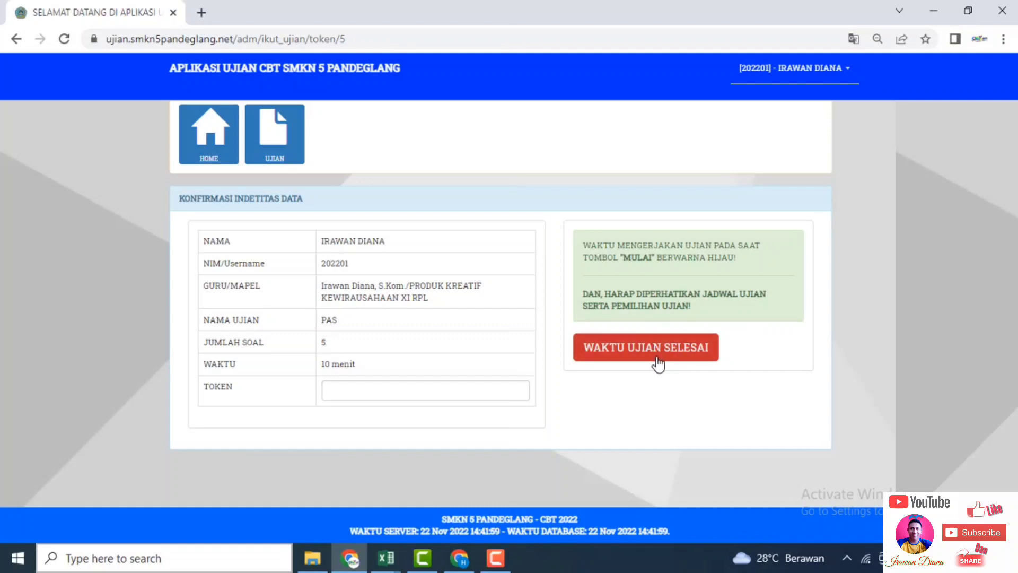
pyautogui.click(465, 561)
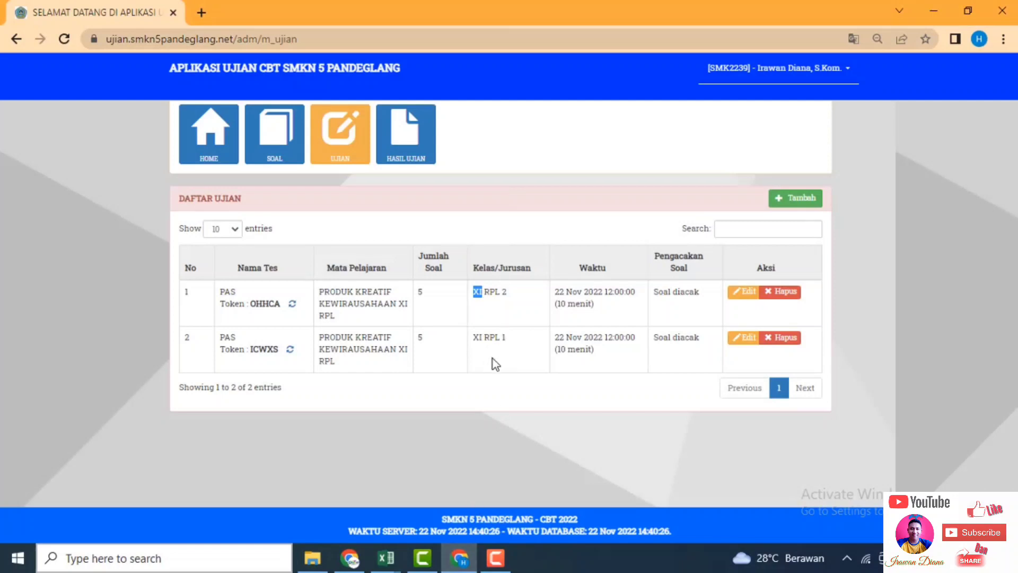
# Edit the XI RPL 1 PAS exam, change its end hour to 16 and save the settings.
pyautogui.click(516, 340)
pyautogui.moveTo(473, 337); pyautogui.dragTo(512, 345)
pyautogui.click(746, 338)
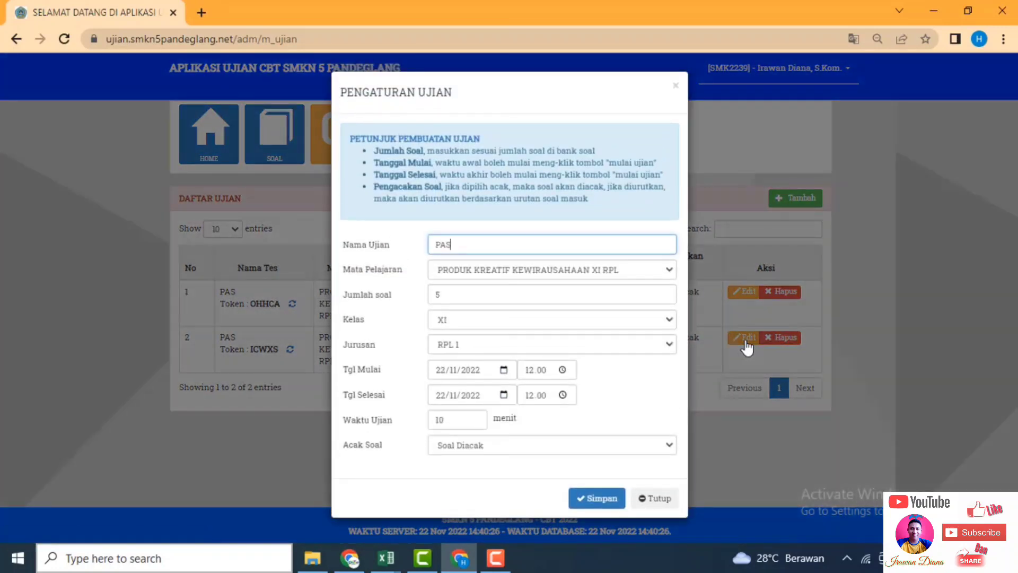
pyautogui.click(529, 395)
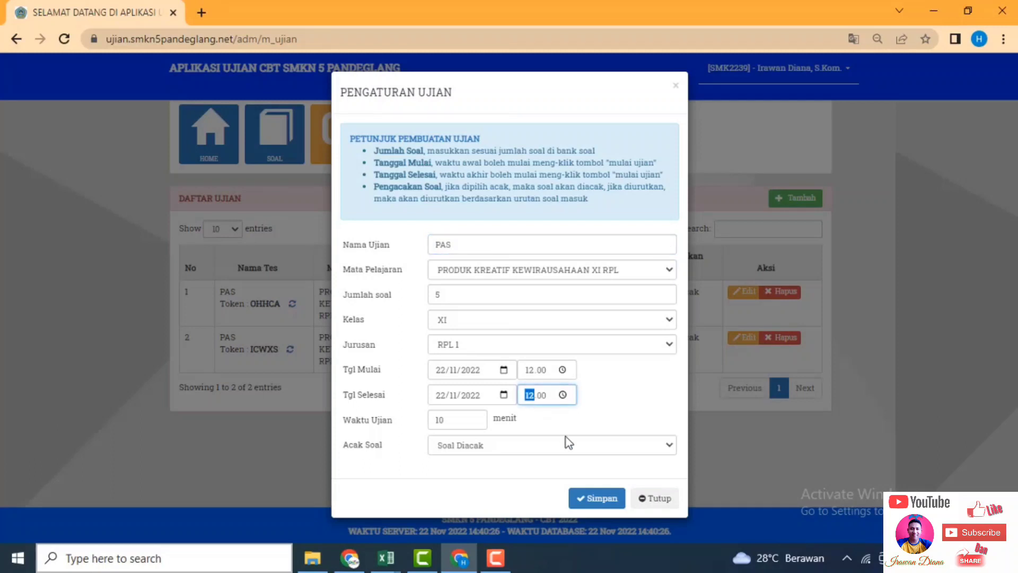
pyautogui.write('16')
pyautogui.click(543, 423)
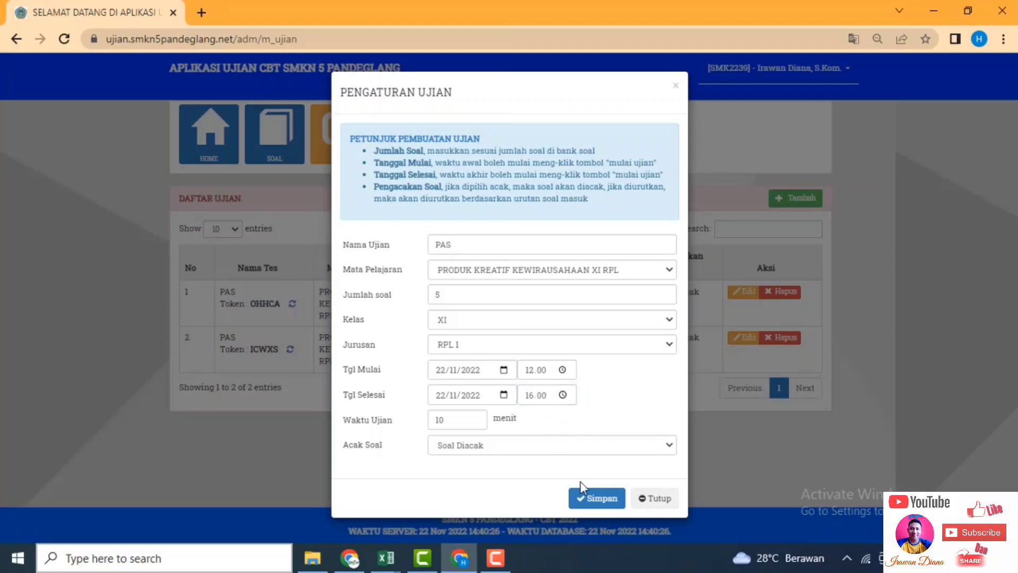
pyautogui.click(590, 500)
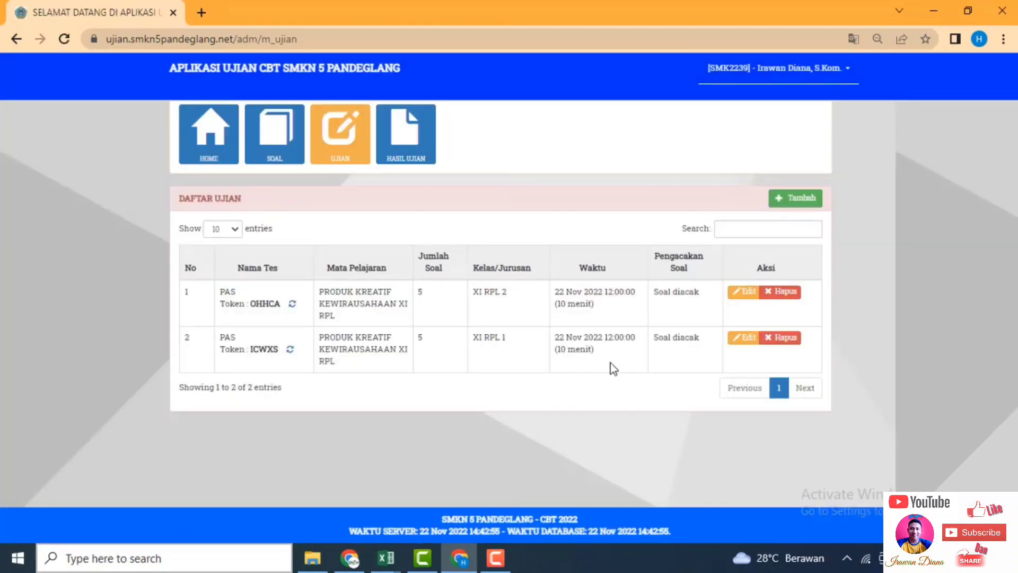
pyautogui.click(350, 556)
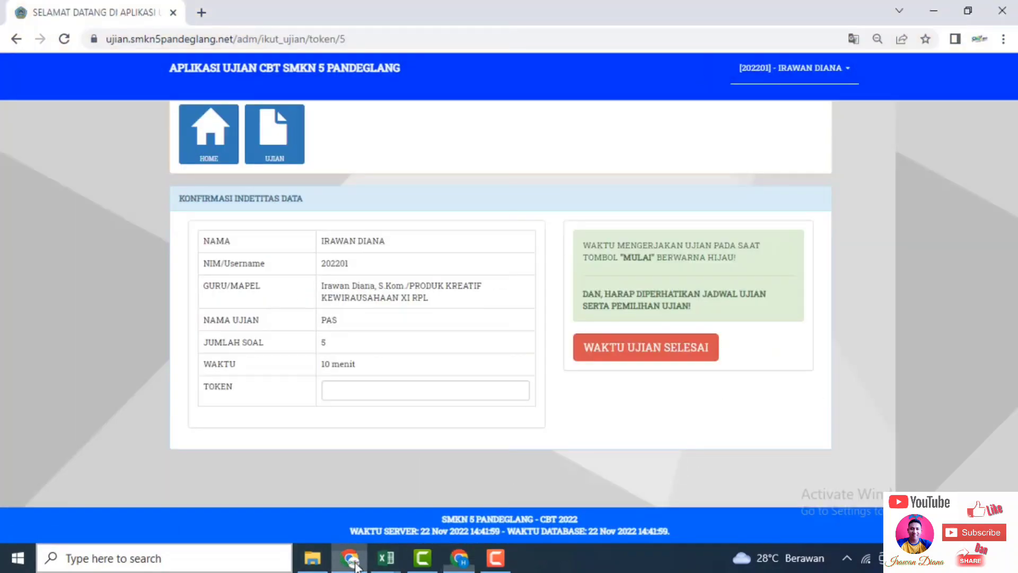
# Reload the confirmation page, paste the exam token into TOKEN and start the PAS exam.
pyautogui.click(358, 39)
pyautogui.press('Return')
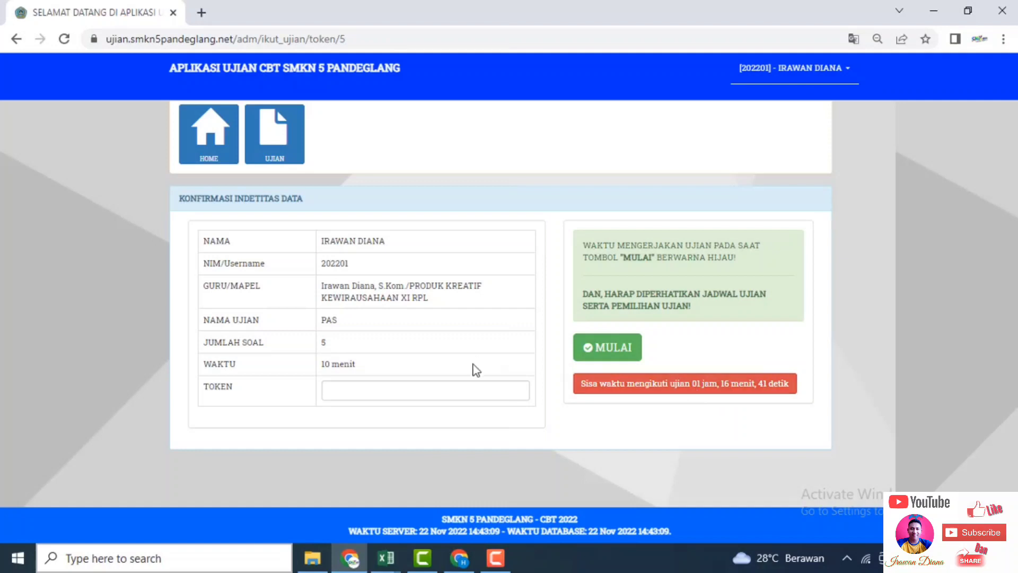
pyautogui.click(400, 396)
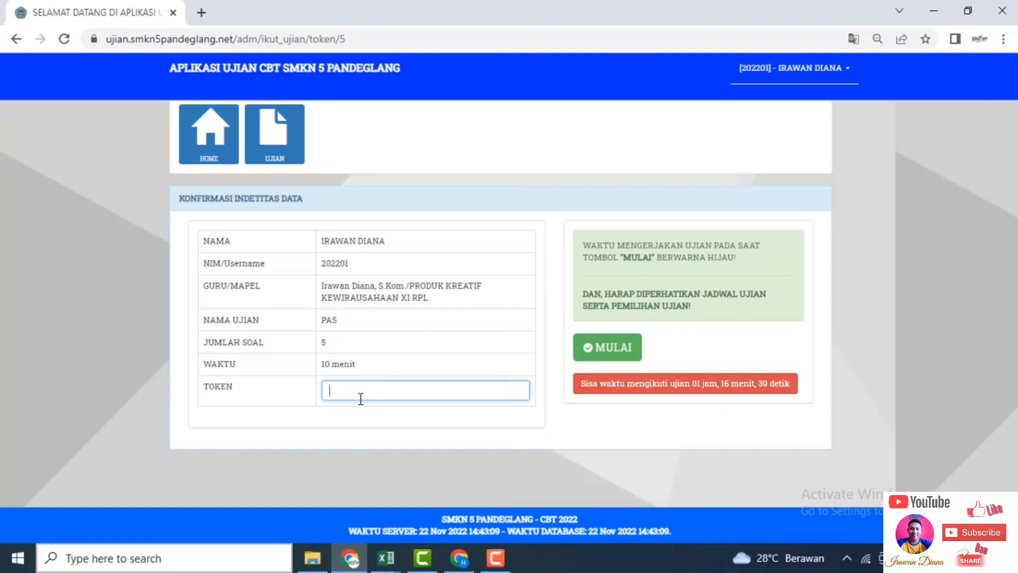
pyautogui.hotkey('ctrl', 'v')
pyautogui.click(593, 349)
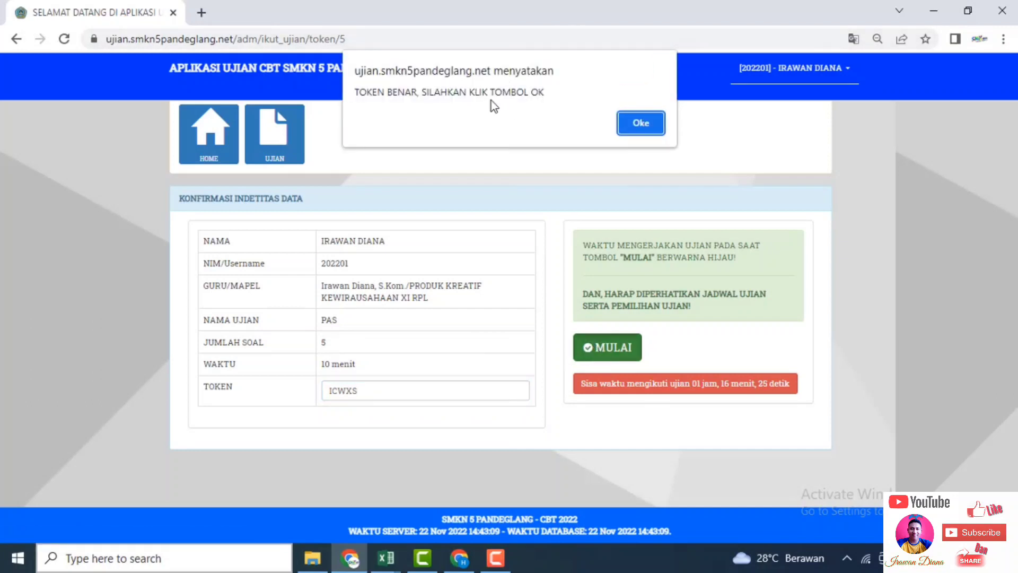
pyautogui.click(628, 122)
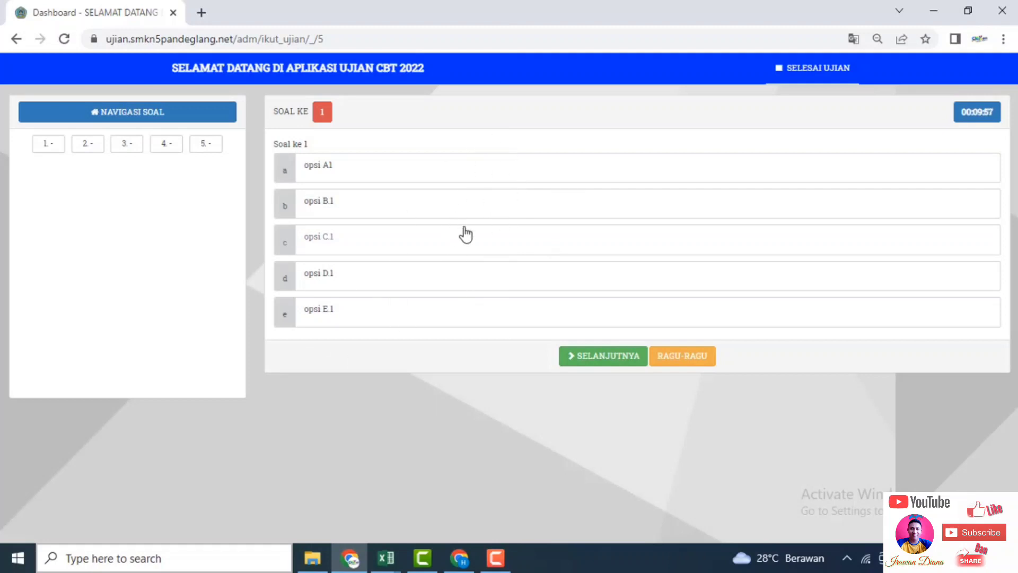
# Answer questions 1–5 with options A, B, C, D and E, then submit and confirm ending the exam.
pyautogui.click(303, 163)
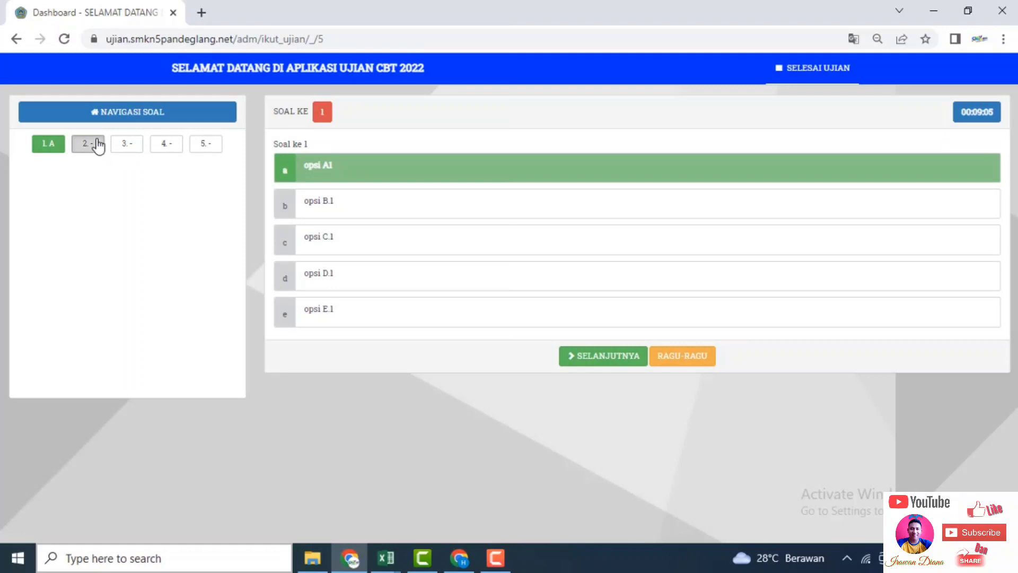
pyautogui.click(98, 146)
pyautogui.click(331, 215)
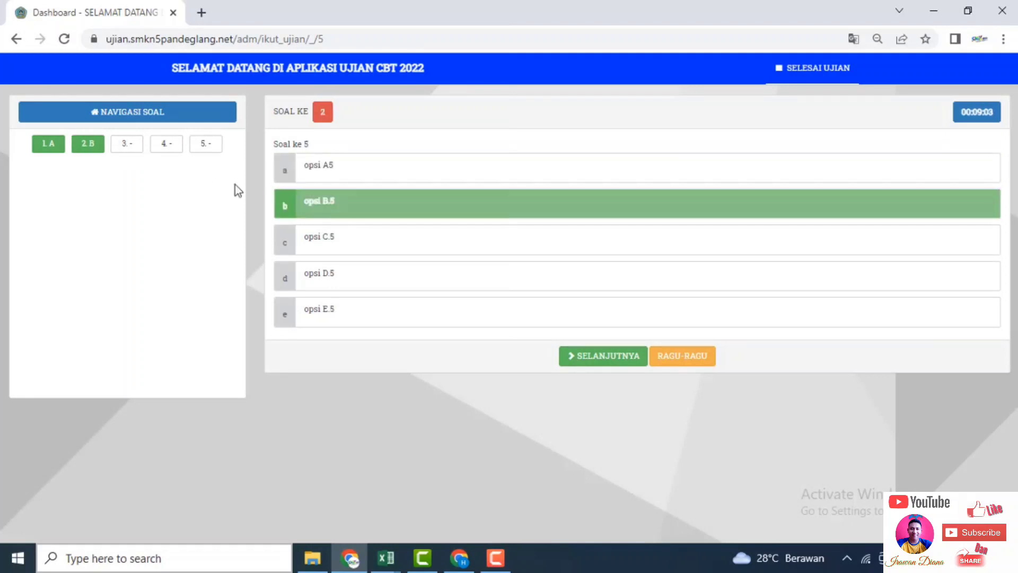
pyautogui.click(141, 160)
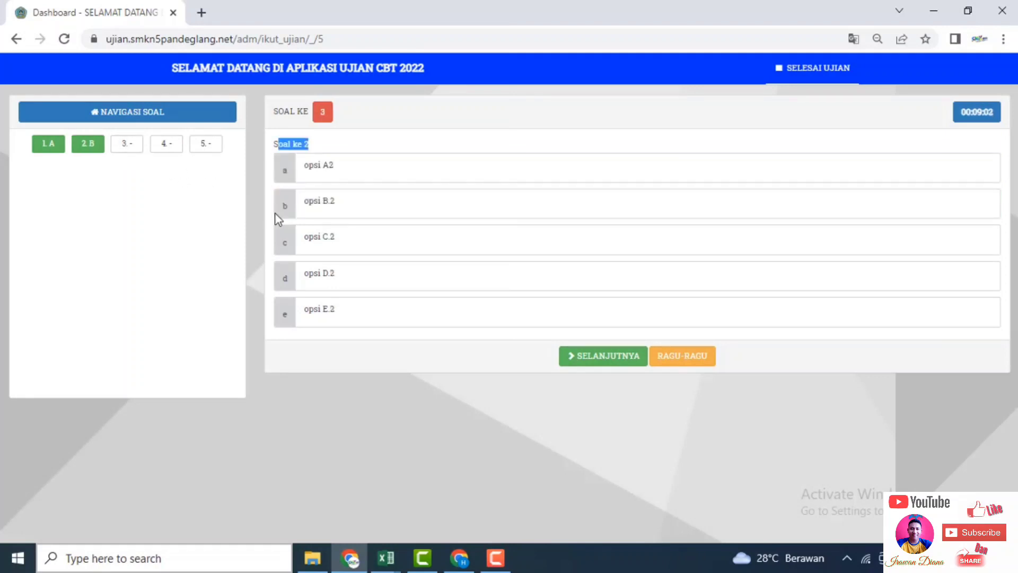
pyautogui.click(328, 249)
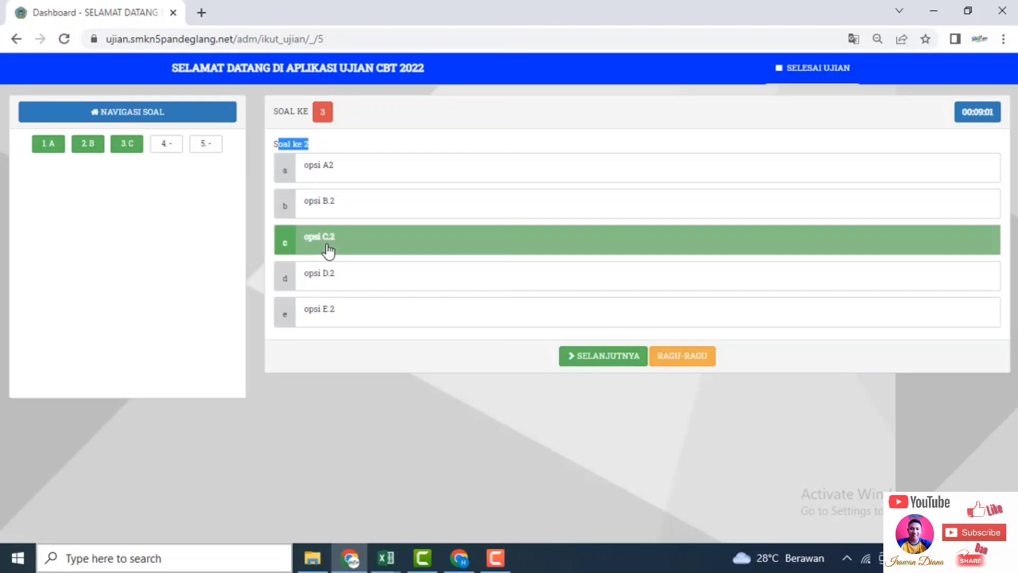
pyautogui.click(167, 148)
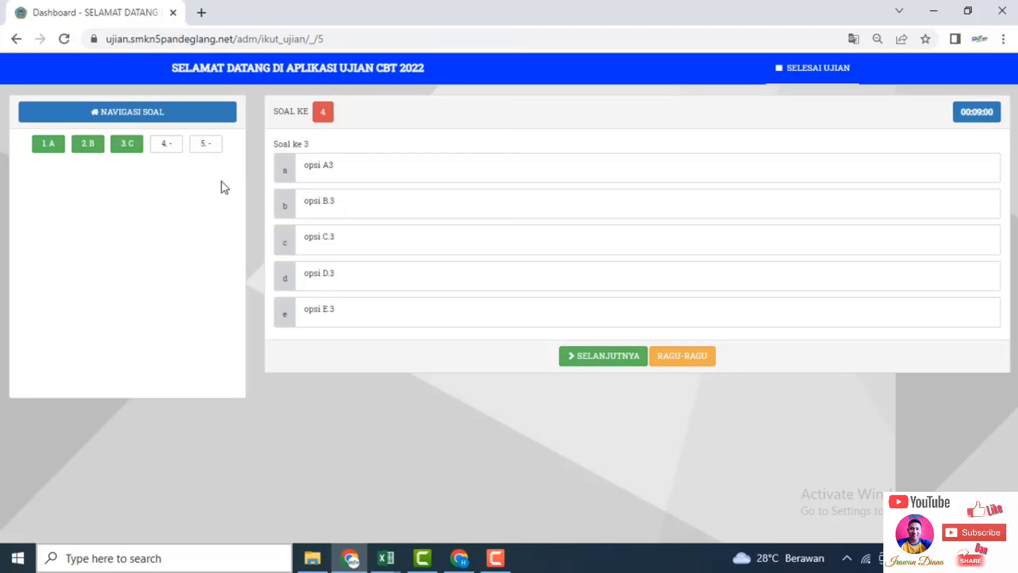
pyautogui.click(339, 286)
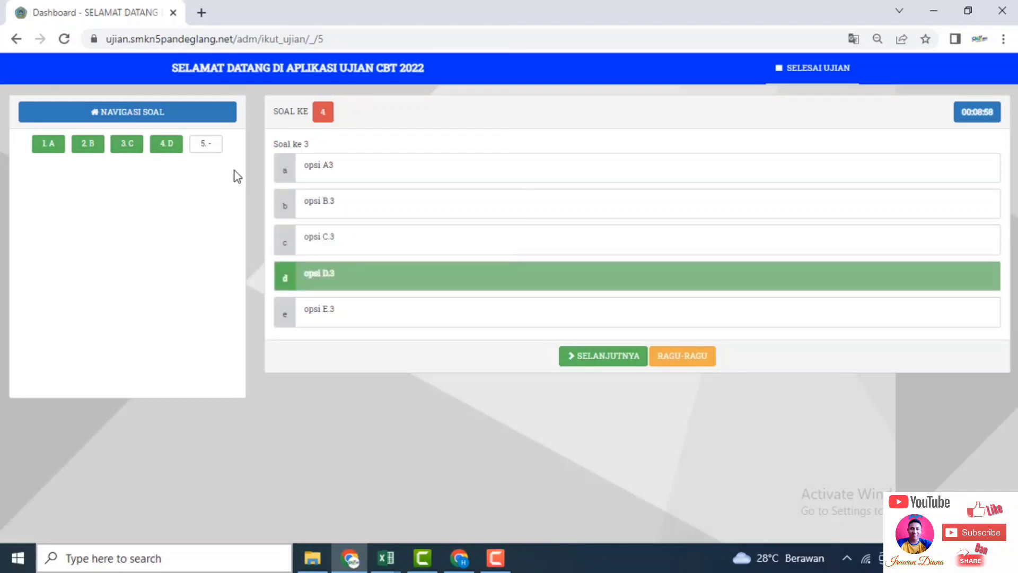
pyautogui.click(210, 150)
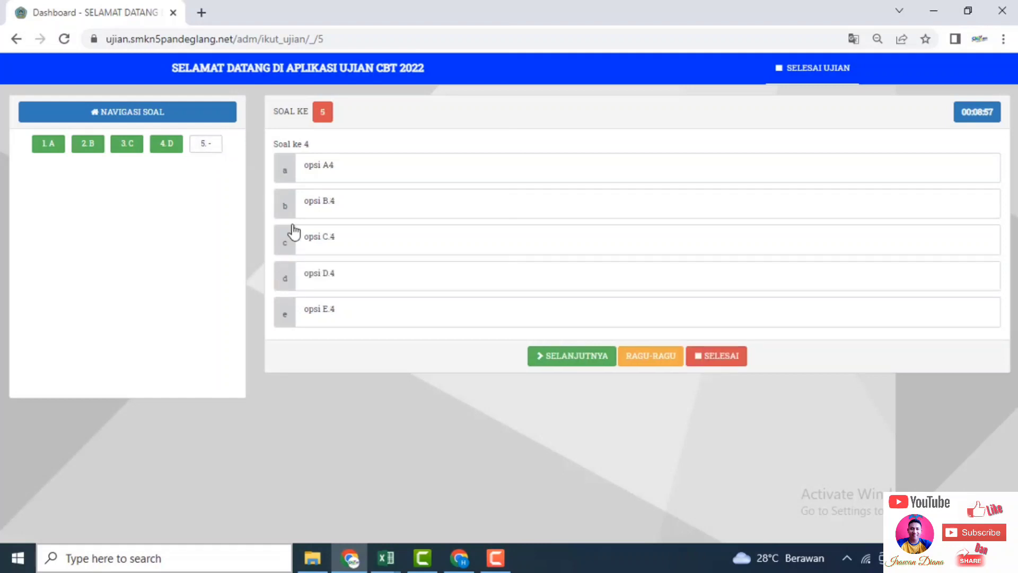
pyautogui.click(341, 310)
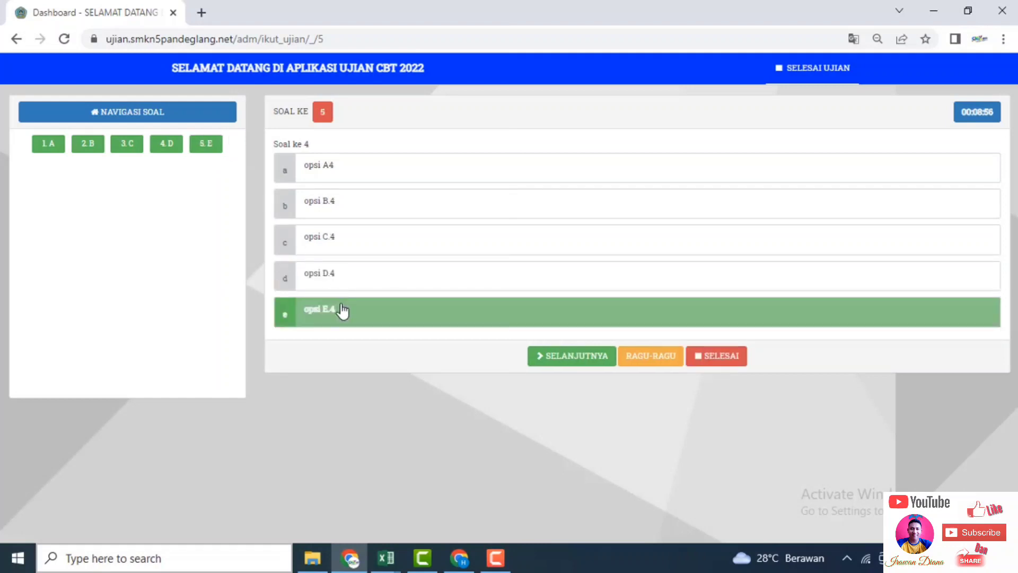
pyautogui.click(704, 356)
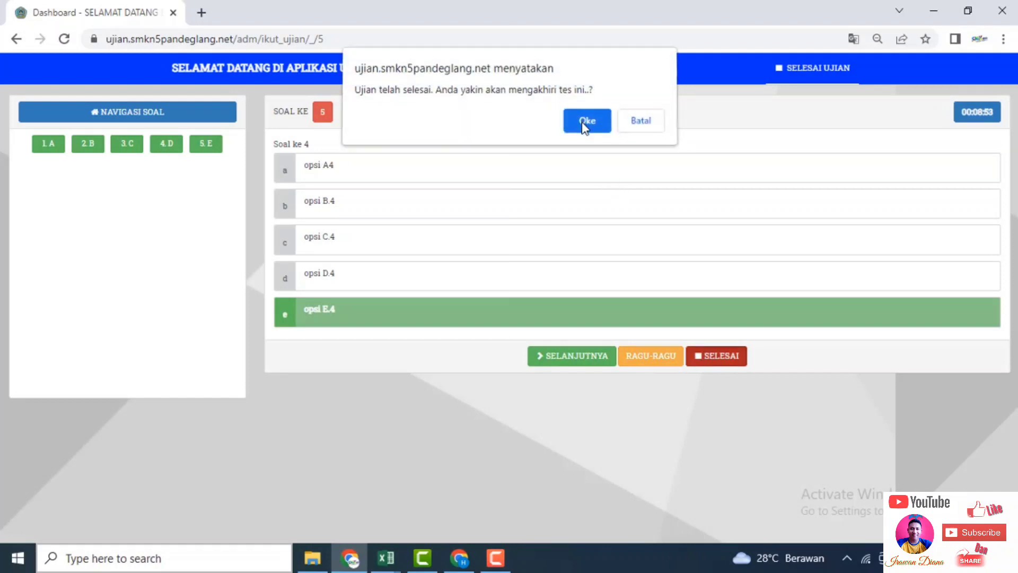
pyautogui.click(581, 122)
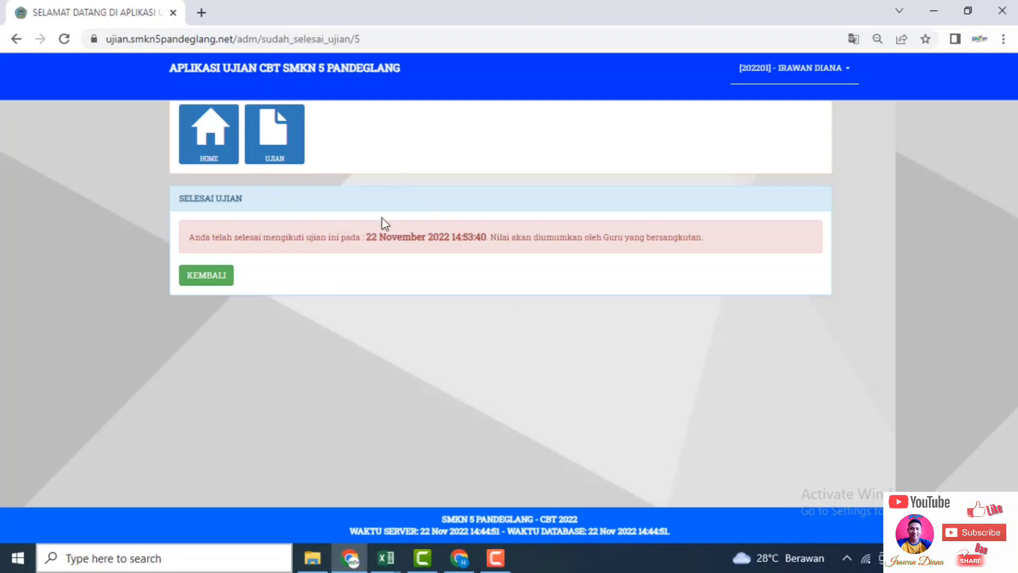
# Leave the finished student exam and switch back to the admin's Daftar Ujian list.
pyautogui.click(268, 129)
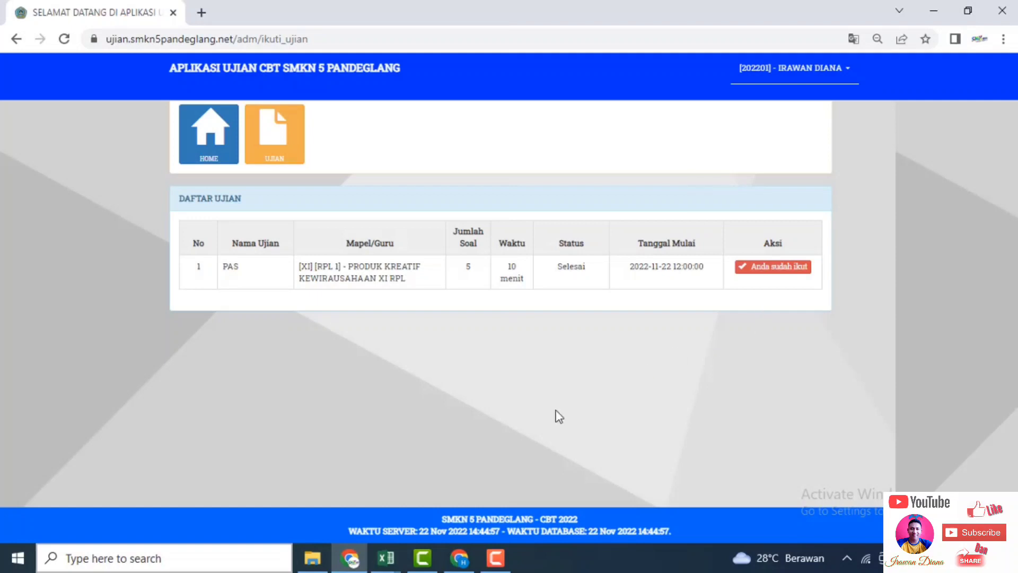
pyautogui.click(459, 560)
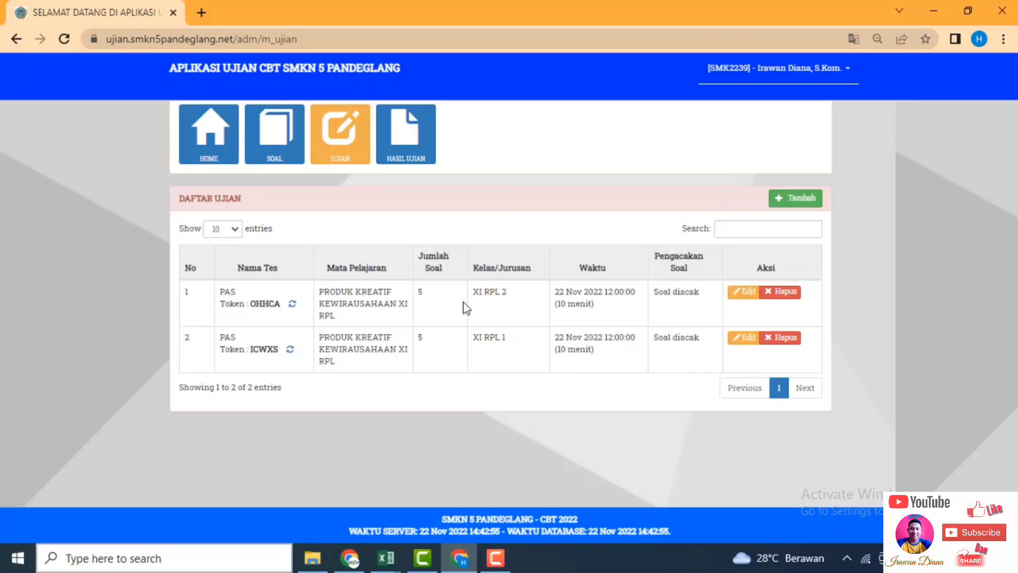
pyautogui.click(268, 137)
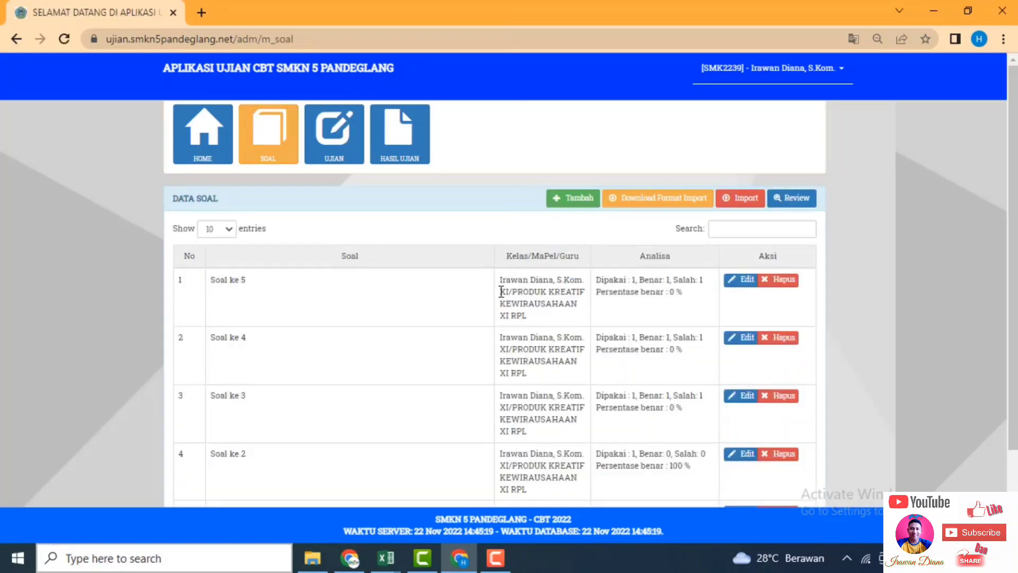
pyautogui.moveTo(504, 291); pyautogui.dragTo(515, 292)
pyautogui.click(344, 160)
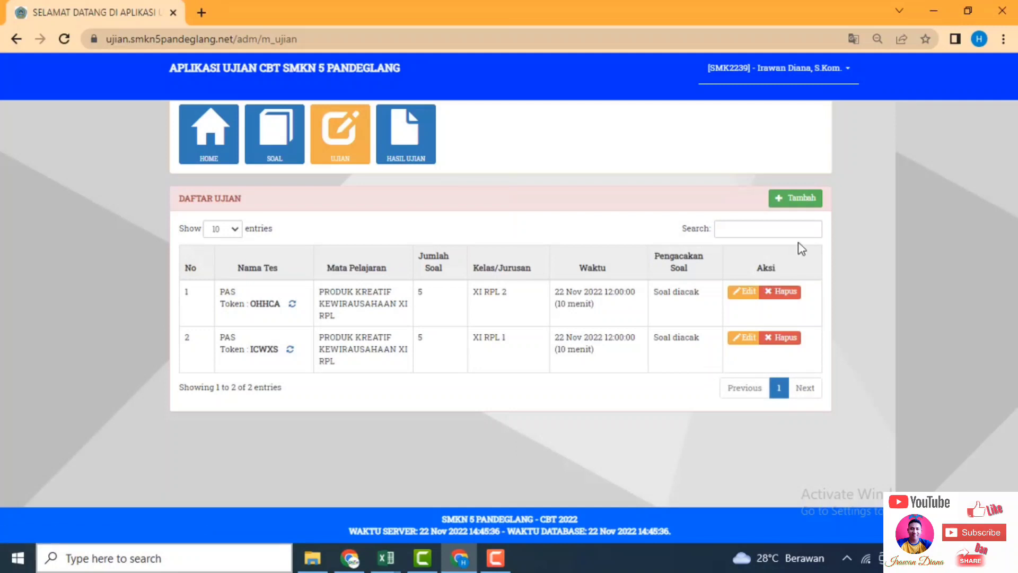
# Start a new PAS exam for PRODUK KREATIF KEWIRAUSAHAAN XI RPL with 5 questions, class XII, RPL 1.
pyautogui.click(798, 199)
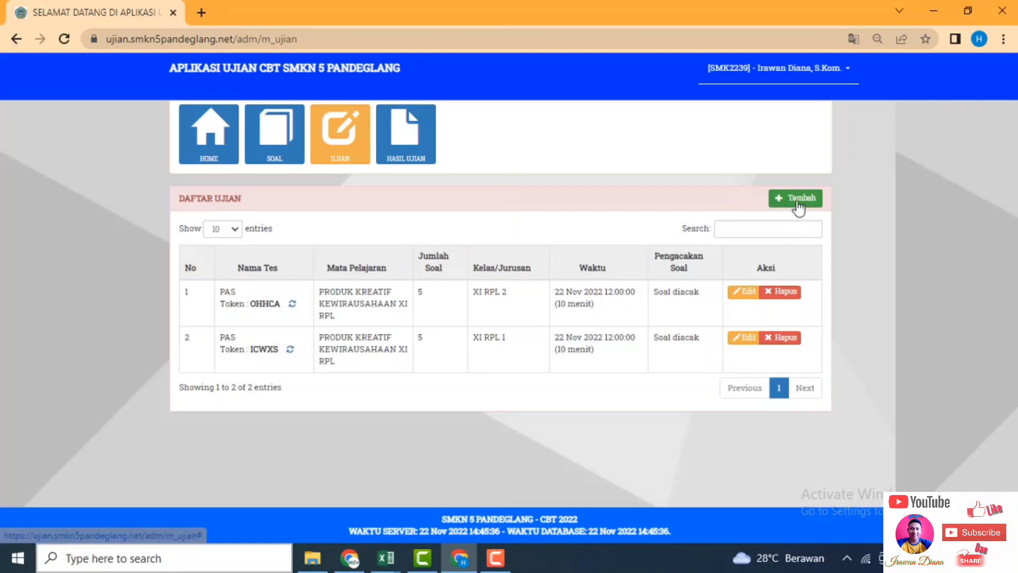
pyautogui.click(570, 249)
pyautogui.click(536, 279)
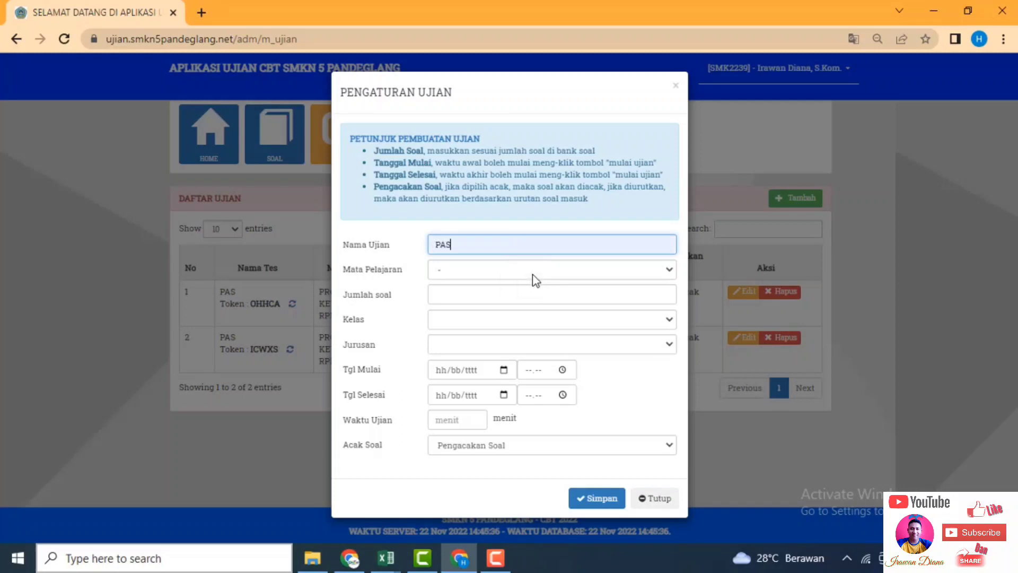
pyautogui.click(532, 274)
pyautogui.click(535, 311)
pyautogui.click(518, 296)
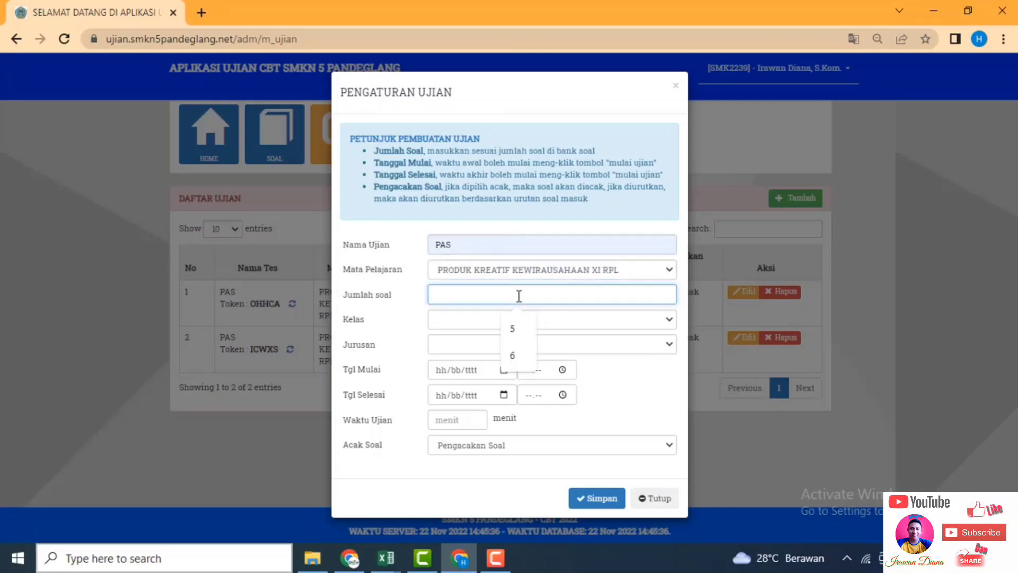
pyautogui.click(513, 321)
pyautogui.click(513, 319)
pyautogui.click(509, 361)
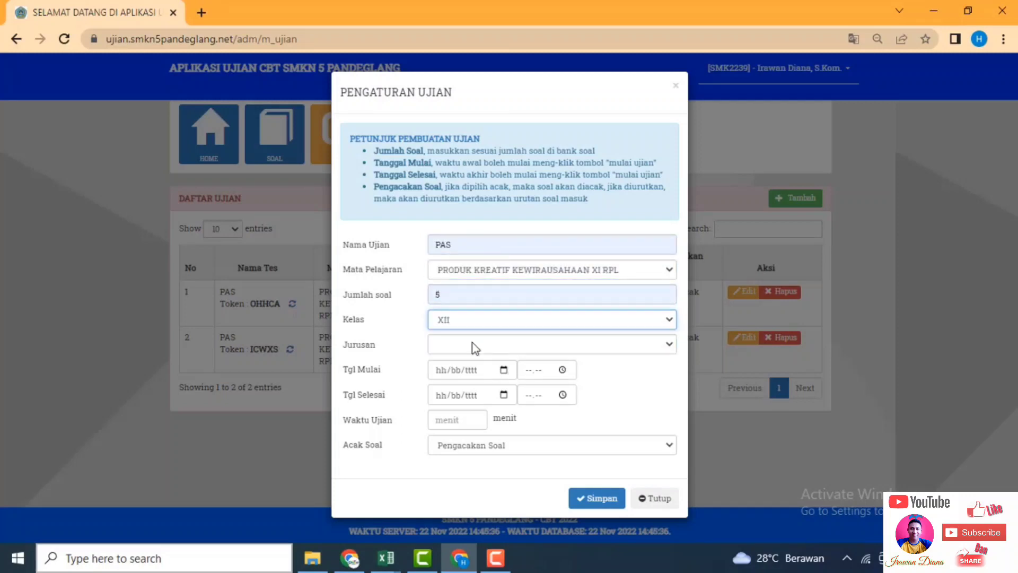
pyautogui.click(472, 345)
pyautogui.click(476, 418)
# Schedule it 22/11/2022 12.00–16.00, 10 minutes, shuffled questions, and save the exam.
pyautogui.click(503, 369)
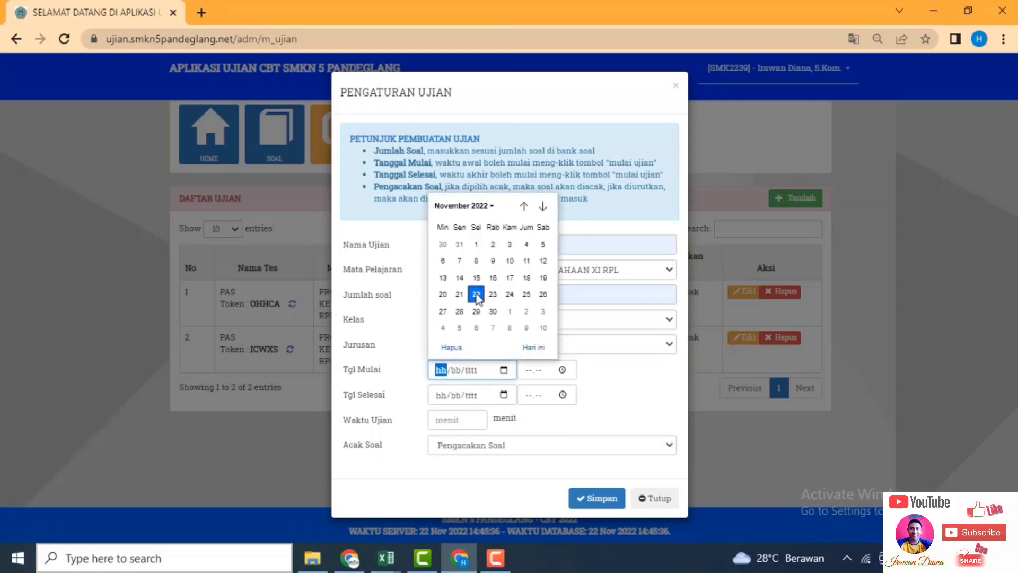
pyautogui.click(477, 294)
pyautogui.click(531, 370)
pyautogui.click(503, 394)
pyautogui.click(474, 317)
pyautogui.click(528, 397)
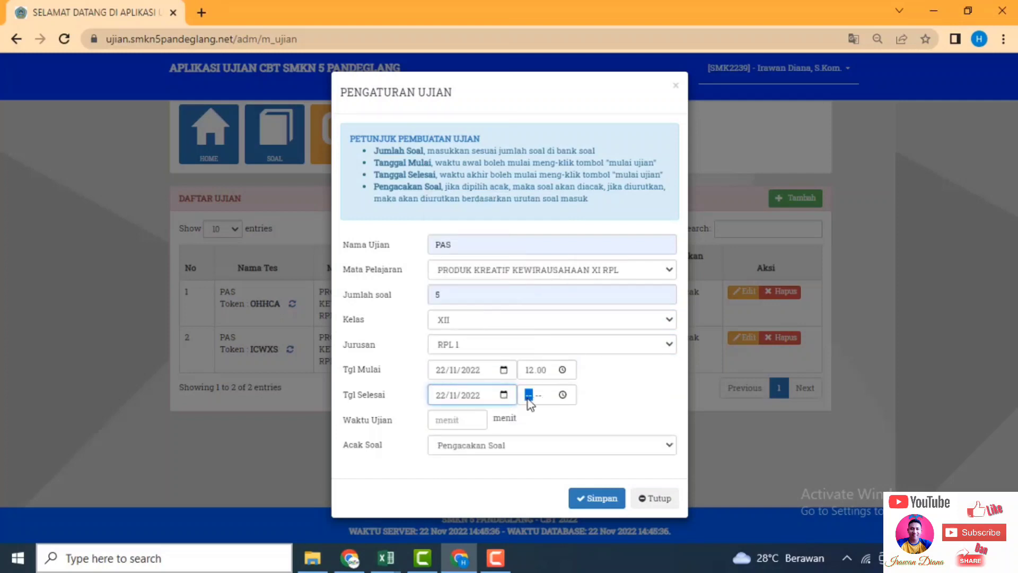
pyautogui.write('1600')
pyautogui.click(475, 420)
pyautogui.click(460, 453)
pyautogui.click(498, 447)
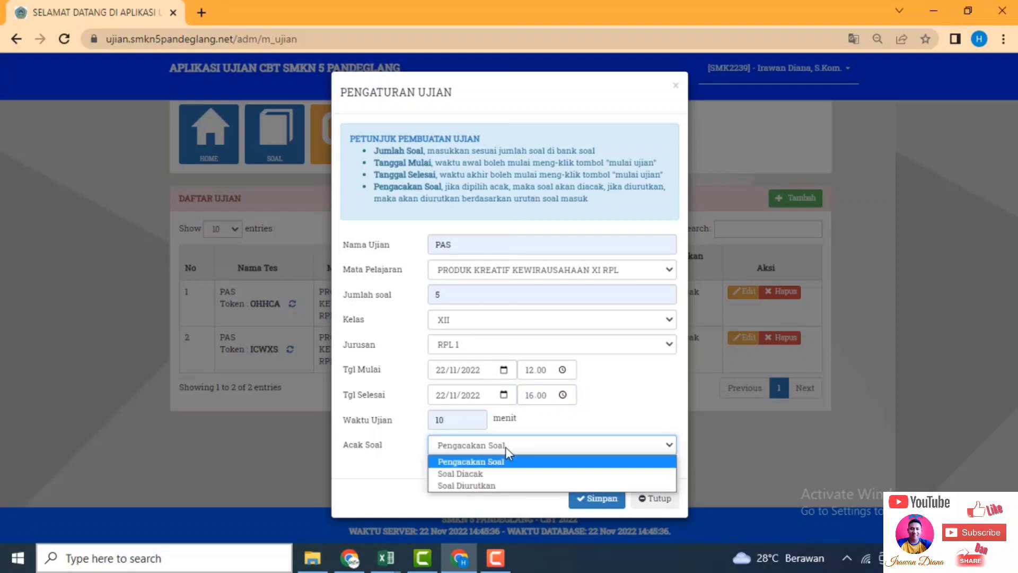
pyautogui.click(503, 476)
pyautogui.click(584, 498)
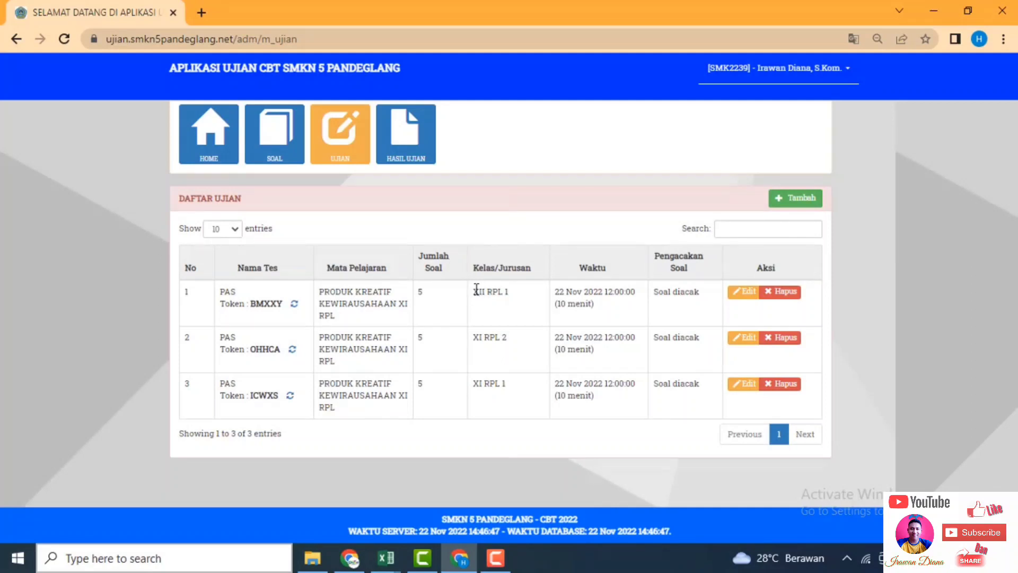
# Select the new XII RPL 1 exam's token and bring up the student login window.
pyautogui.moveTo(476, 289); pyautogui.dragTo(511, 292)
pyautogui.doubleClick(270, 304)
pyautogui.hotkey('ctrl', 'c')
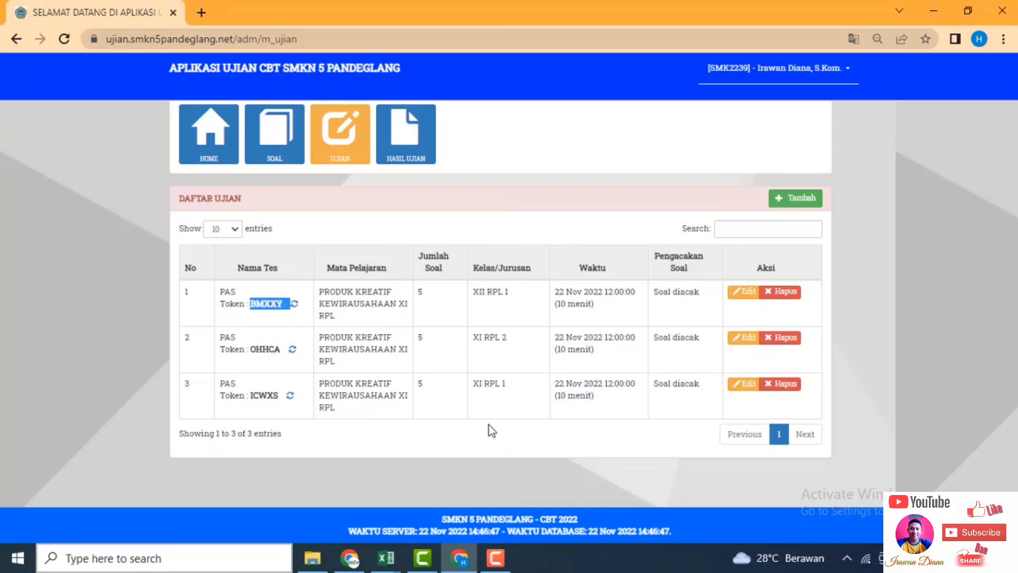
pyautogui.click(447, 381)
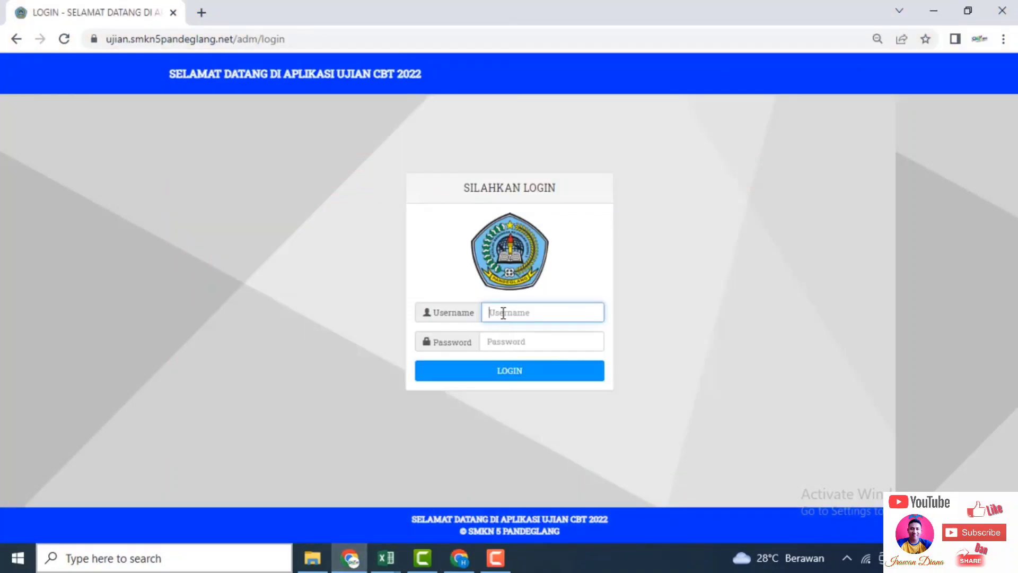
# Log in with the student's username and password.
pyautogui.write('202203')
pyautogui.press('Tab')
pyautogui.write('1')
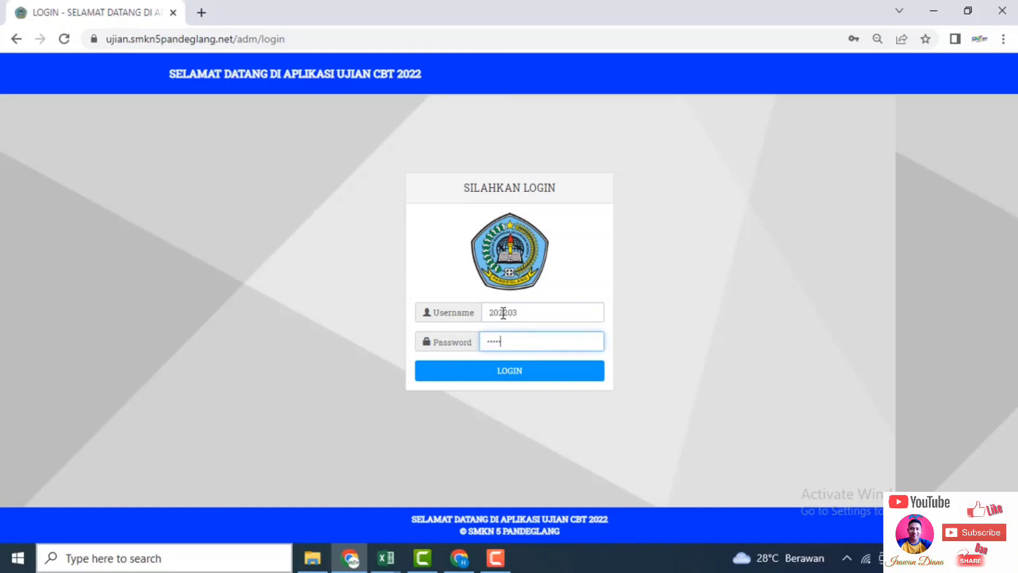
pyautogui.click(504, 370)
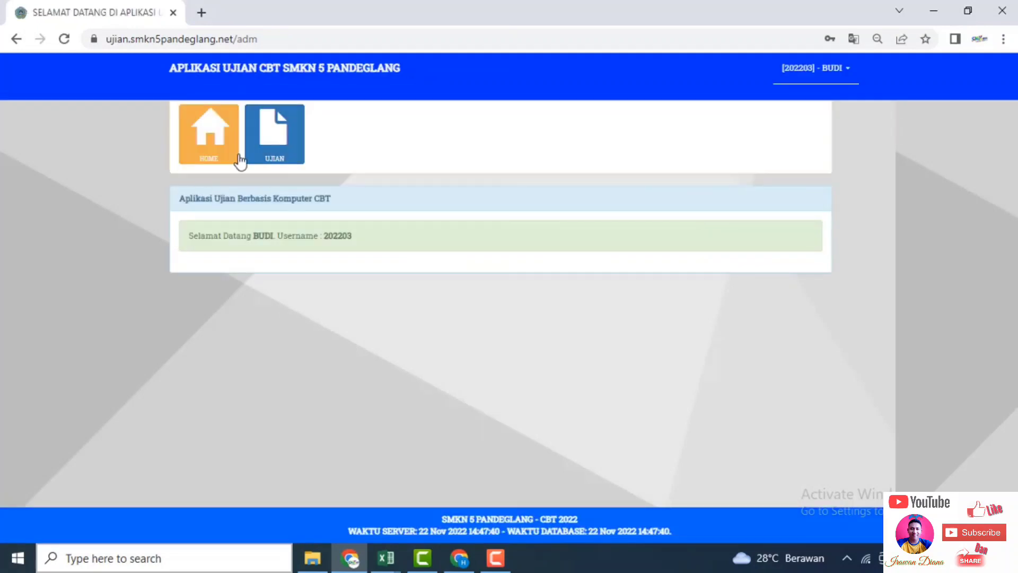
# Join the XII RPL 1 PAS exam from UJIAN, paste its token and start it.
pyautogui.click(268, 156)
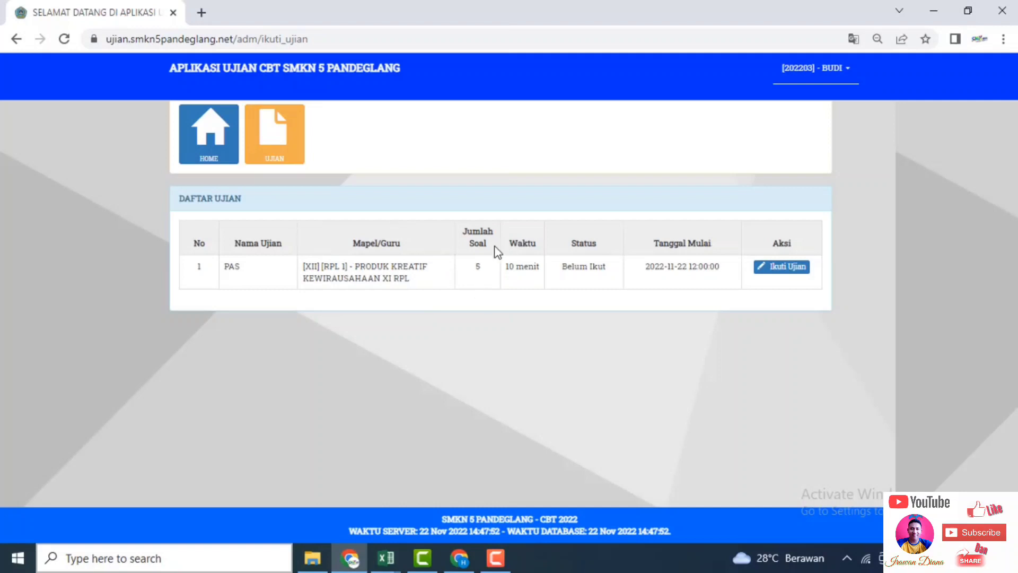
pyautogui.click(776, 273)
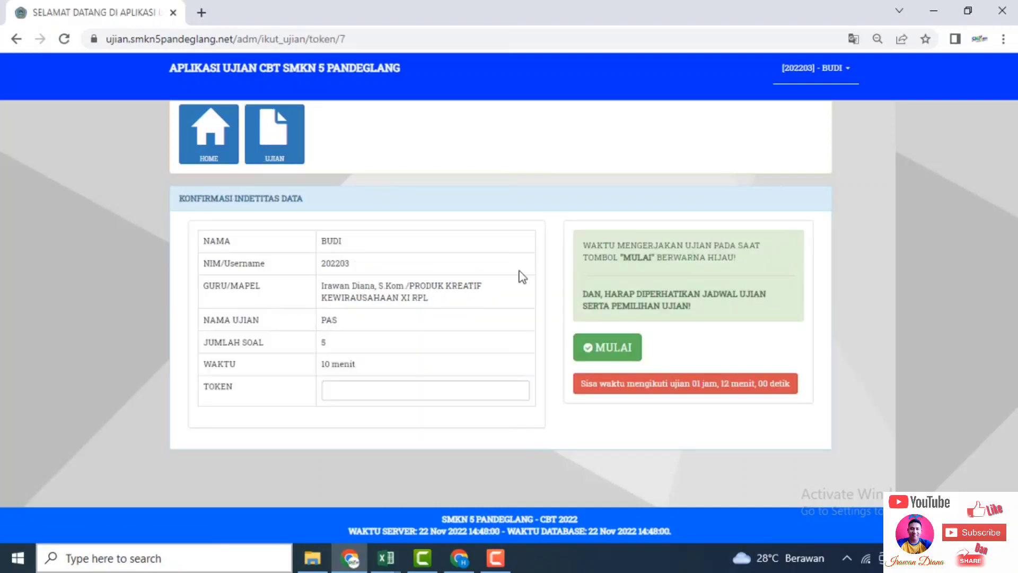
pyautogui.click(401, 395)
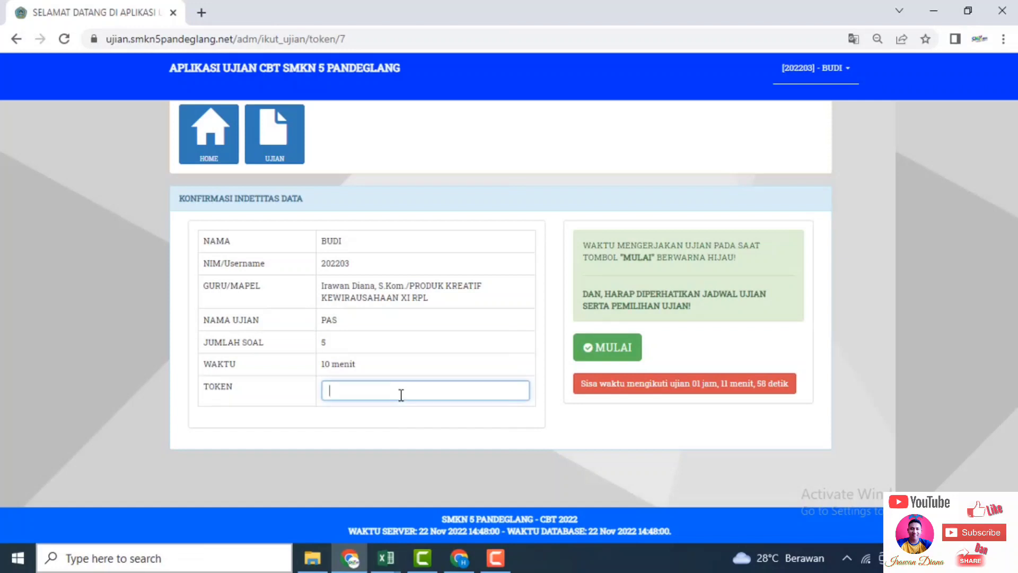
pyautogui.hotkey('ctrl', 'v')
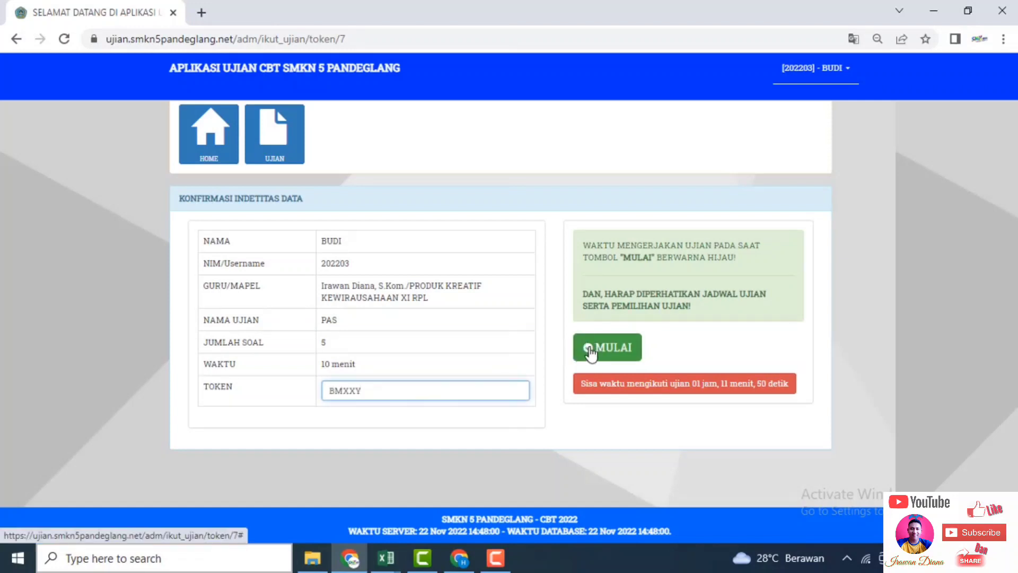
pyautogui.click(590, 351)
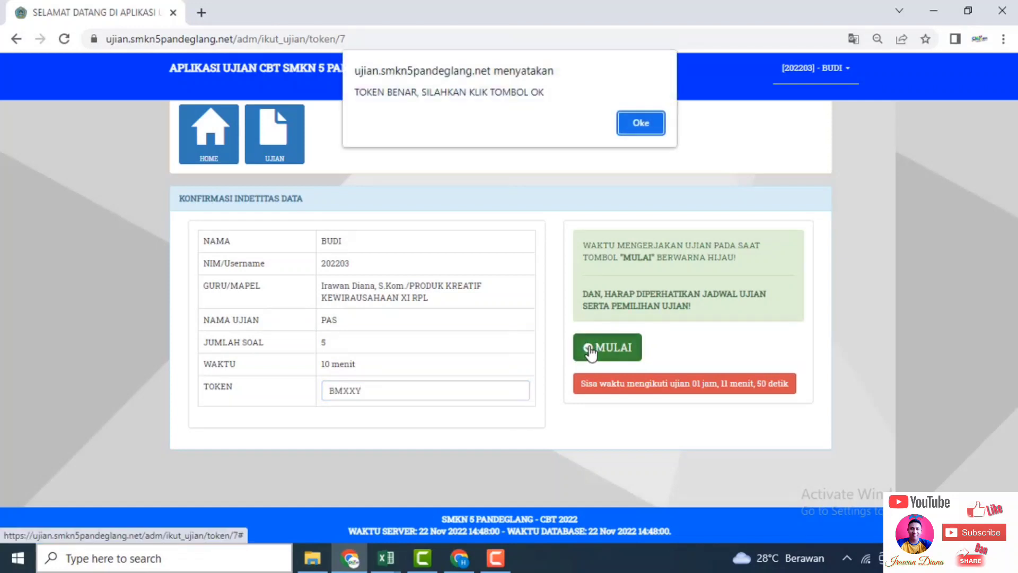
pyautogui.click(643, 126)
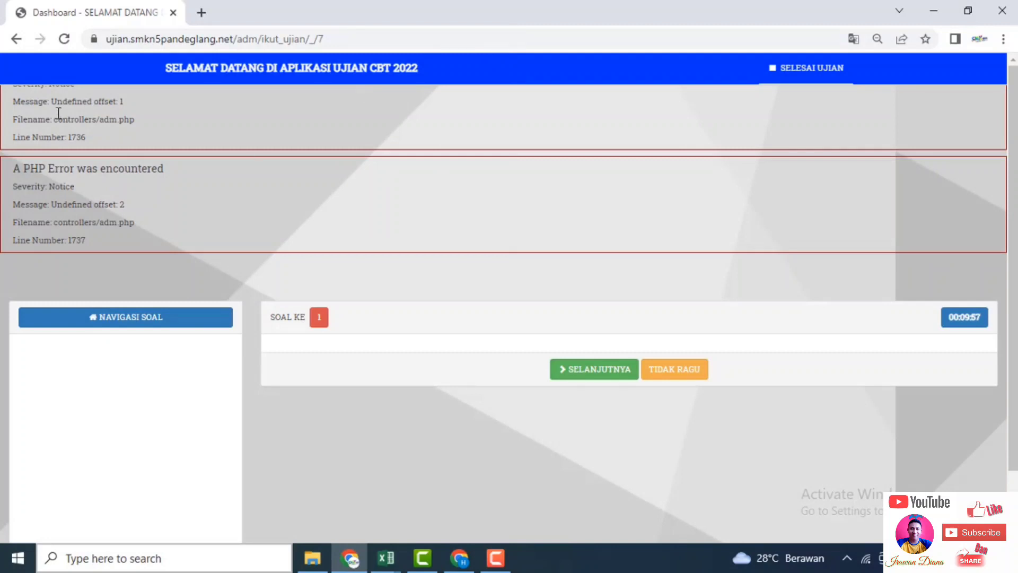
pyautogui.hotkey('ctrl', '+')
pyautogui.hotkey('ctrl', '-')
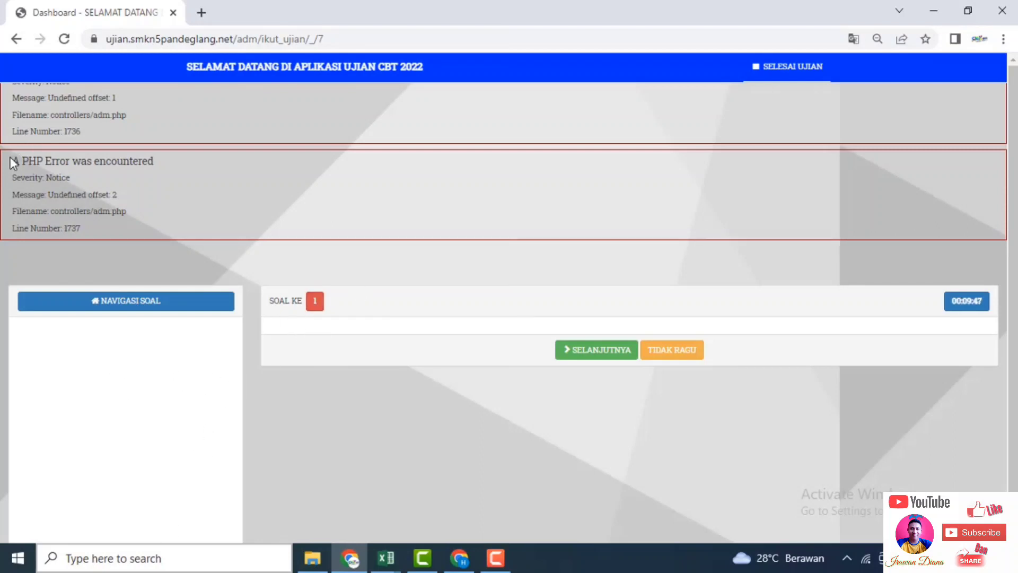
pyautogui.hotkey('ctrl', '+')
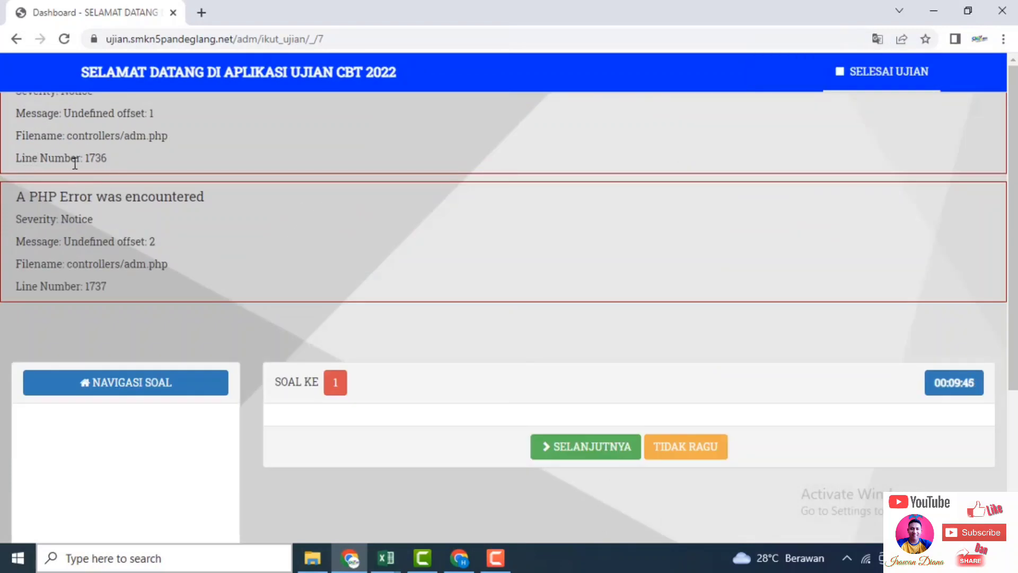